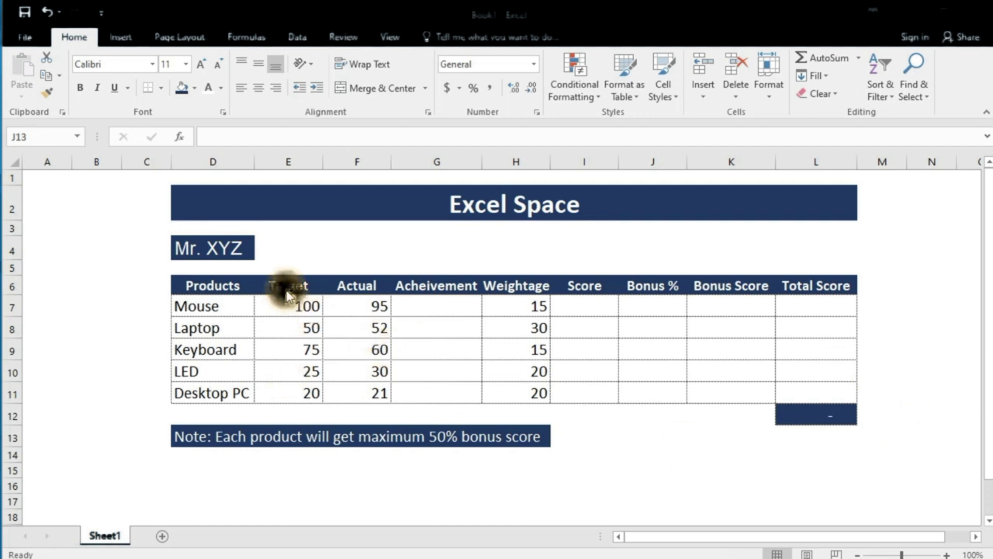
# Examine the salesperson name cell, the product list in D7:D11 and each product's target in column E
pyautogui.click(299, 307)
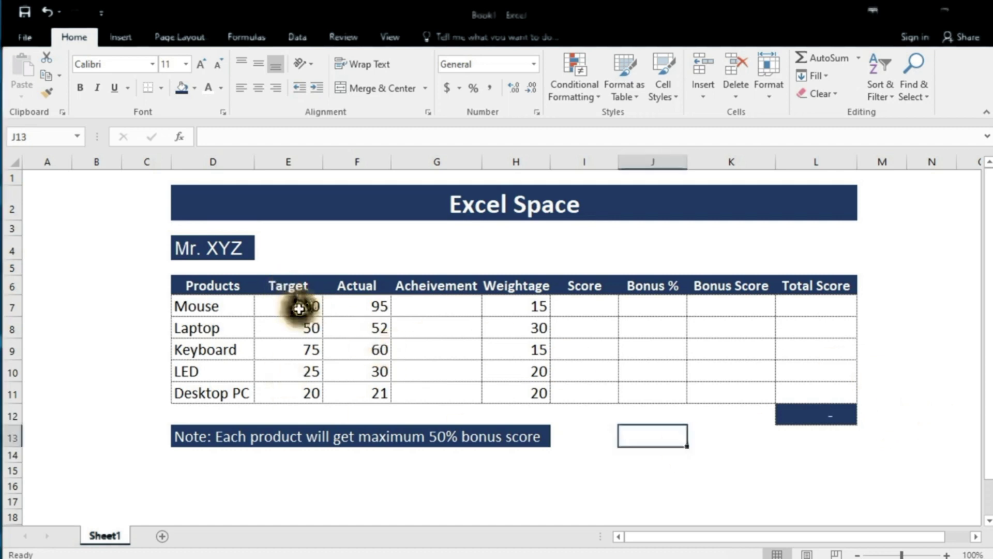
pyautogui.click(219, 250)
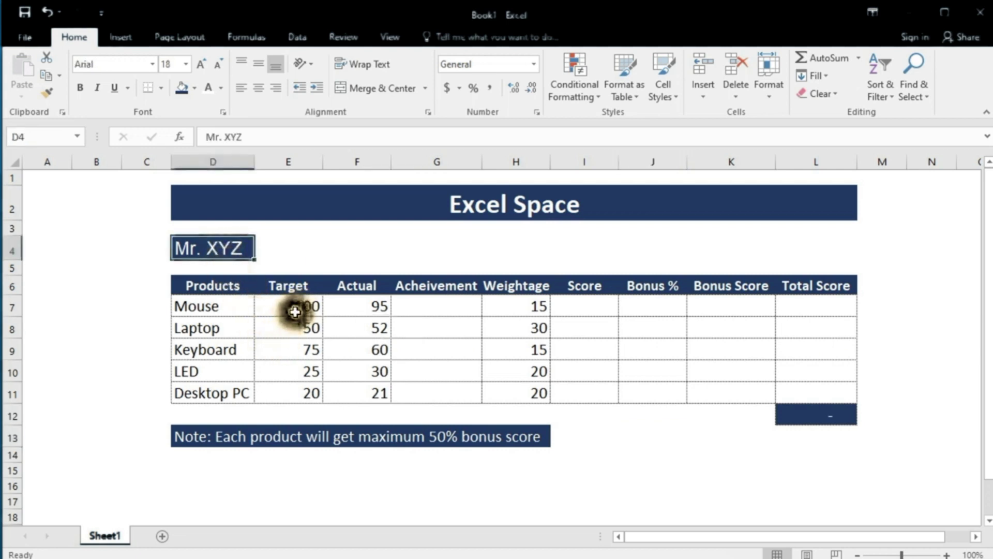
pyautogui.moveTo(224, 308); pyautogui.dragTo(222, 392)
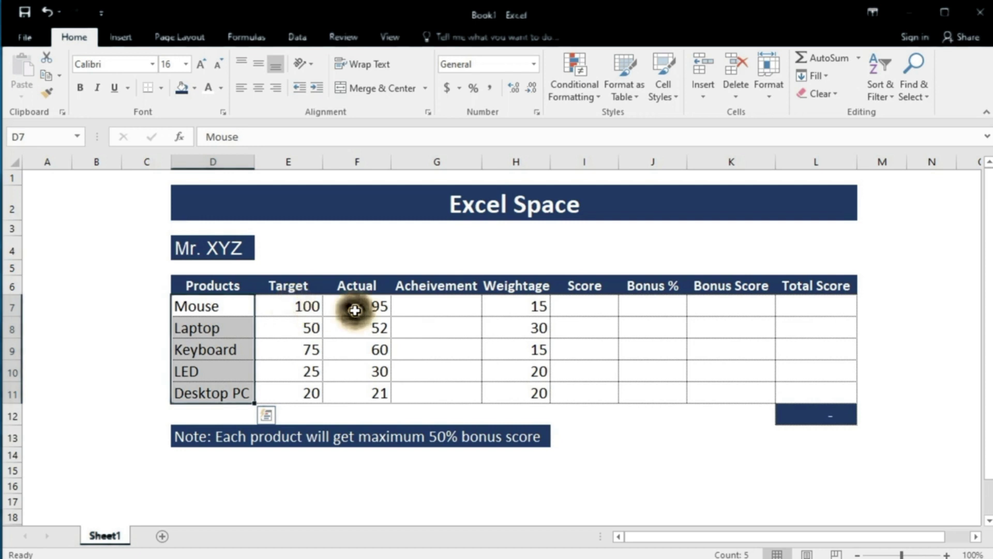
pyautogui.click(309, 308)
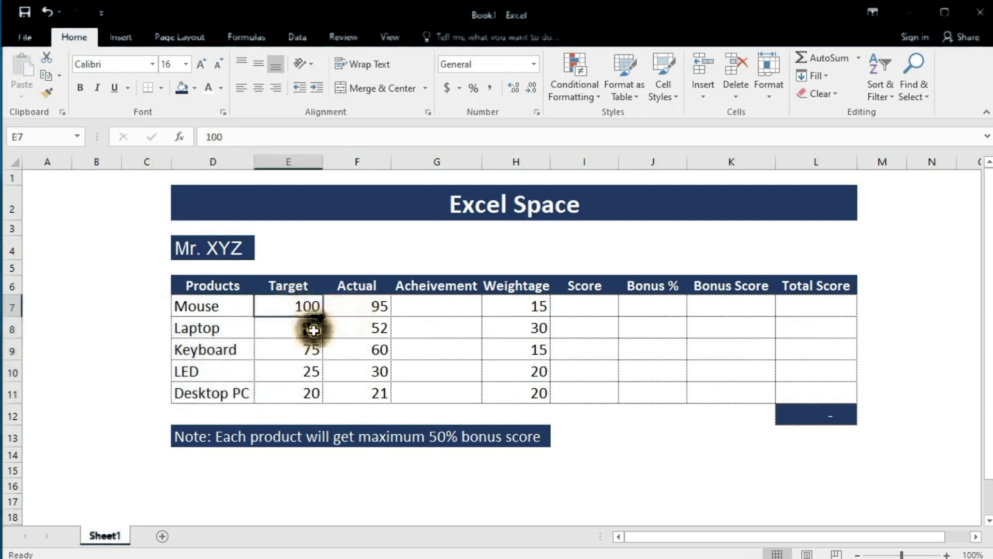
pyautogui.click(309, 327)
pyautogui.click(304, 348)
pyautogui.click(307, 371)
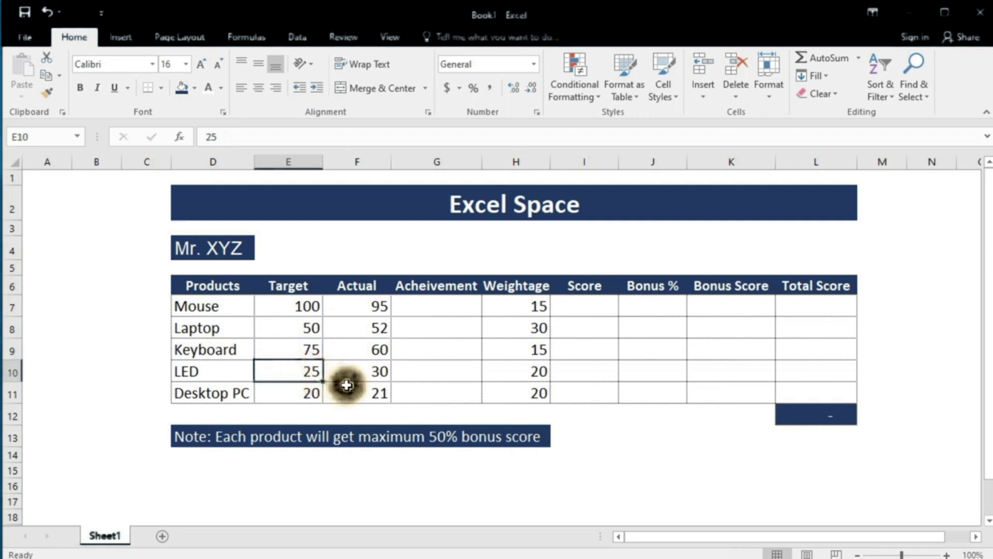
pyautogui.click(310, 392)
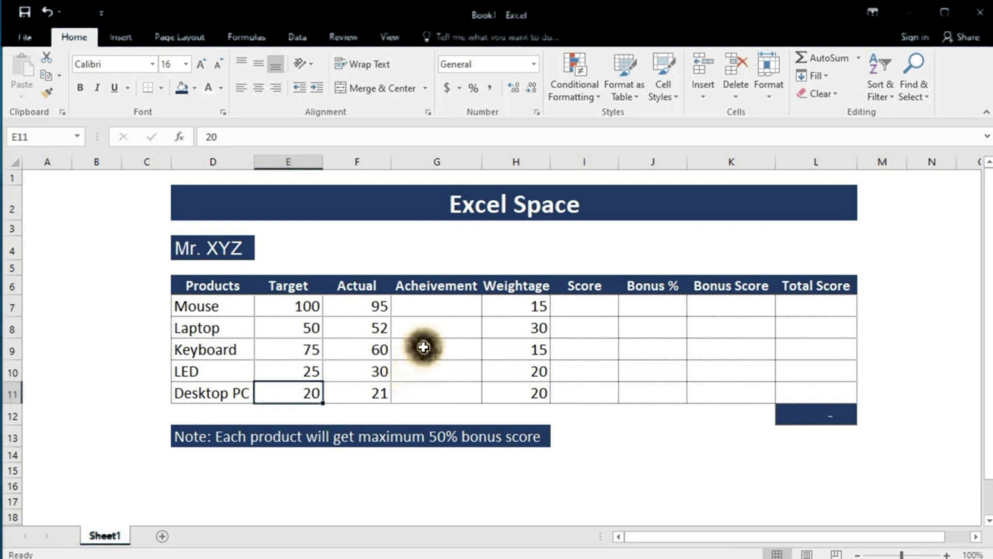
# Review the weightages in H7:H11 and read the maximum bonus score note below the table
pyautogui.moveTo(513, 309); pyautogui.dragTo(532, 390)
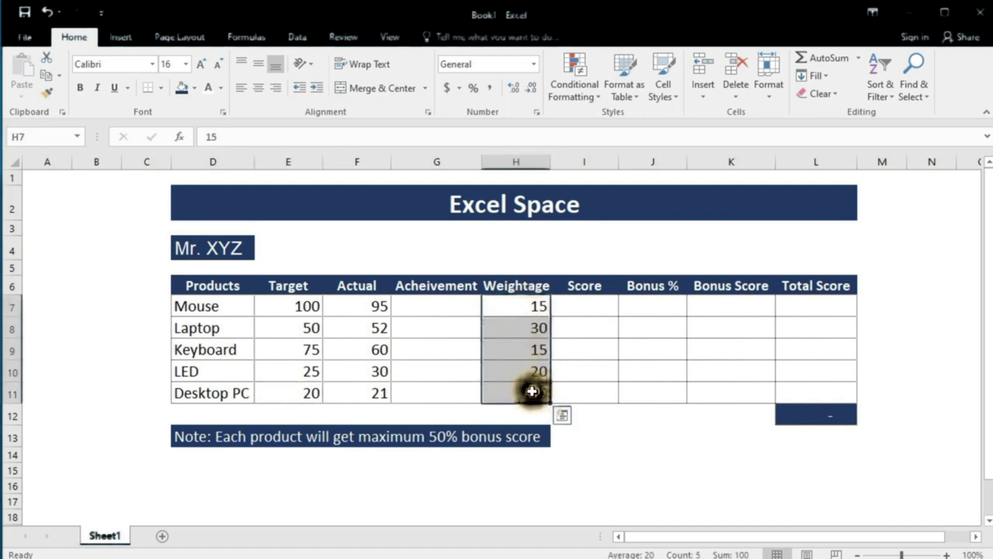
pyautogui.click(525, 305)
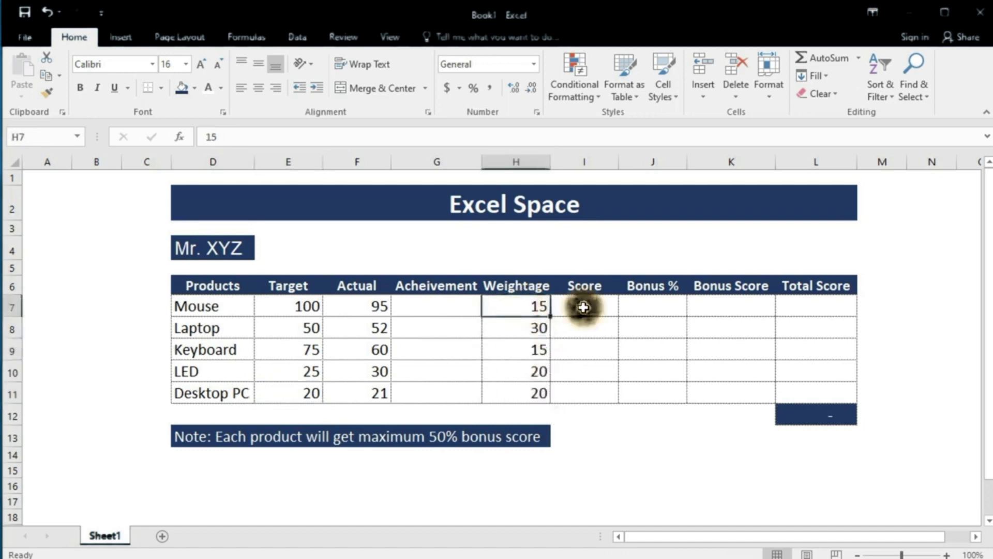
pyautogui.click(538, 325)
pyautogui.click(532, 350)
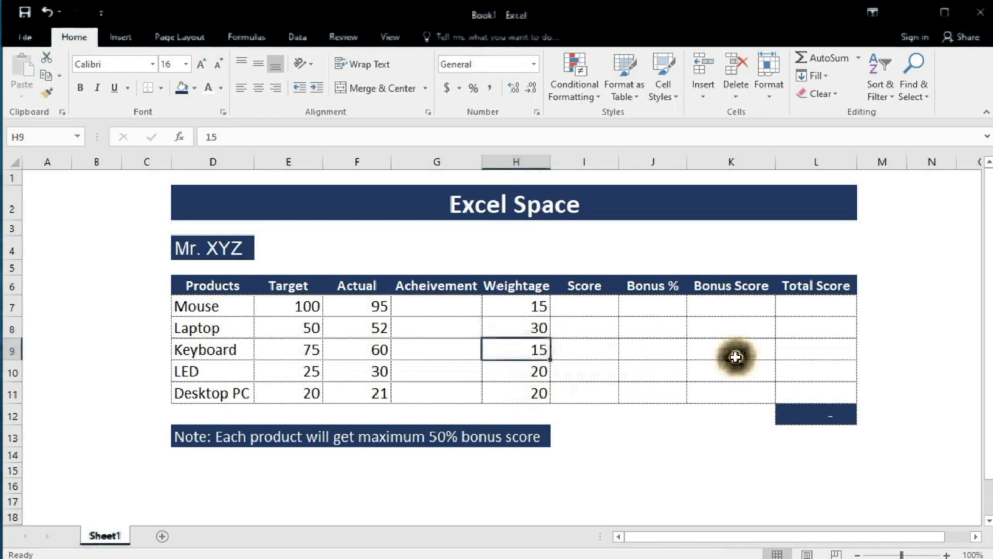
pyautogui.click(528, 373)
pyautogui.click(530, 389)
pyautogui.moveTo(517, 304); pyautogui.dragTo(520, 383)
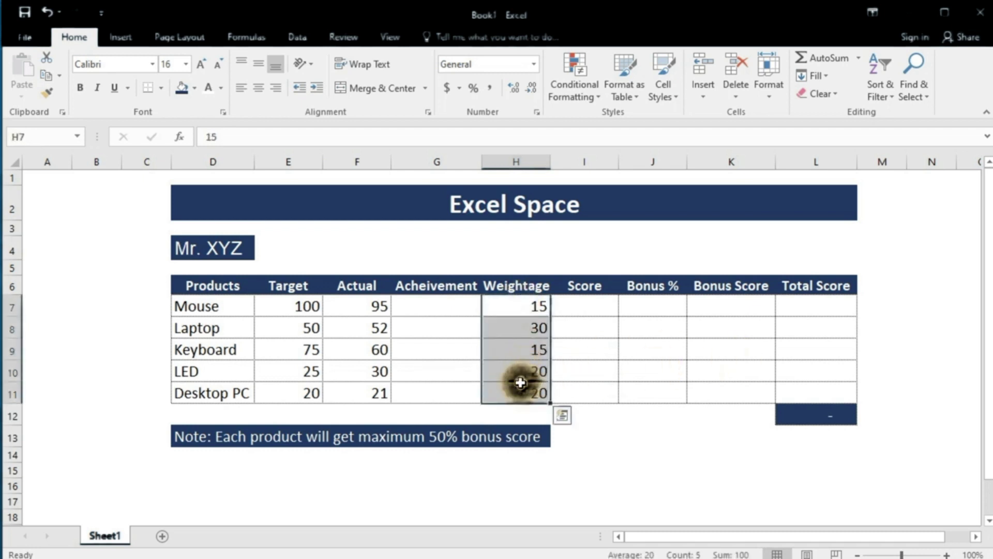
pyautogui.click(205, 437)
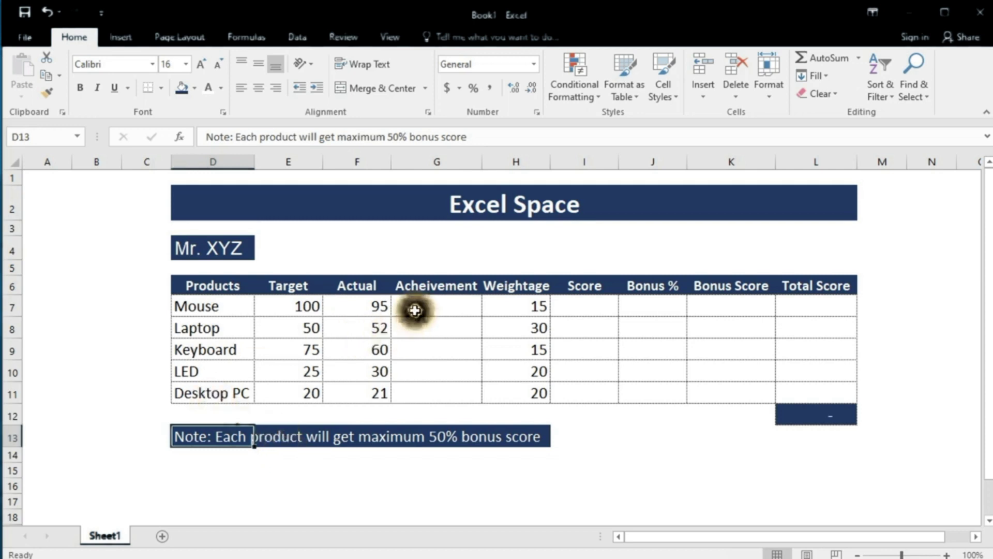
# Calculate achievement in G7 as actual divided by target with =F7/E7, and fill the formula through G11
pyautogui.click(432, 302)
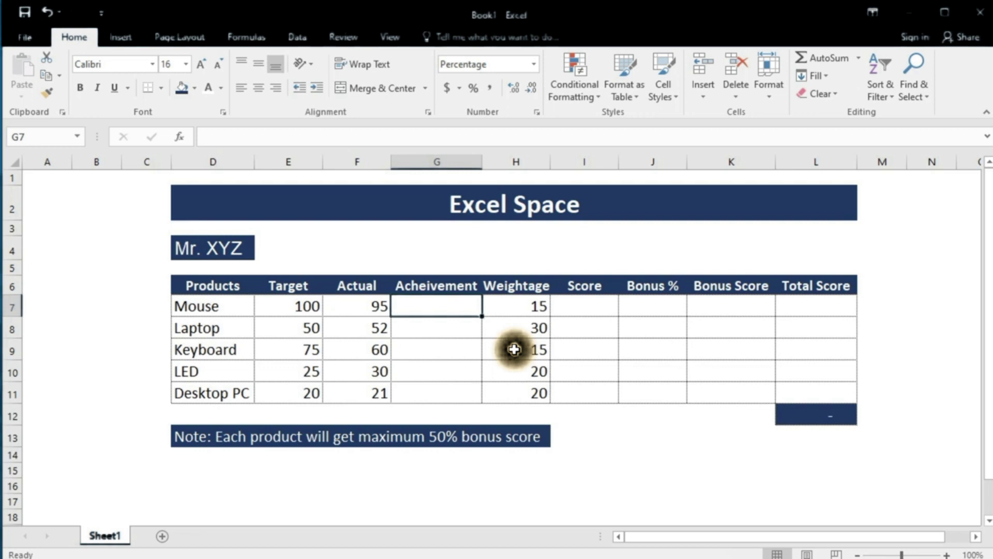
pyautogui.write('=')
pyautogui.click(355, 306)
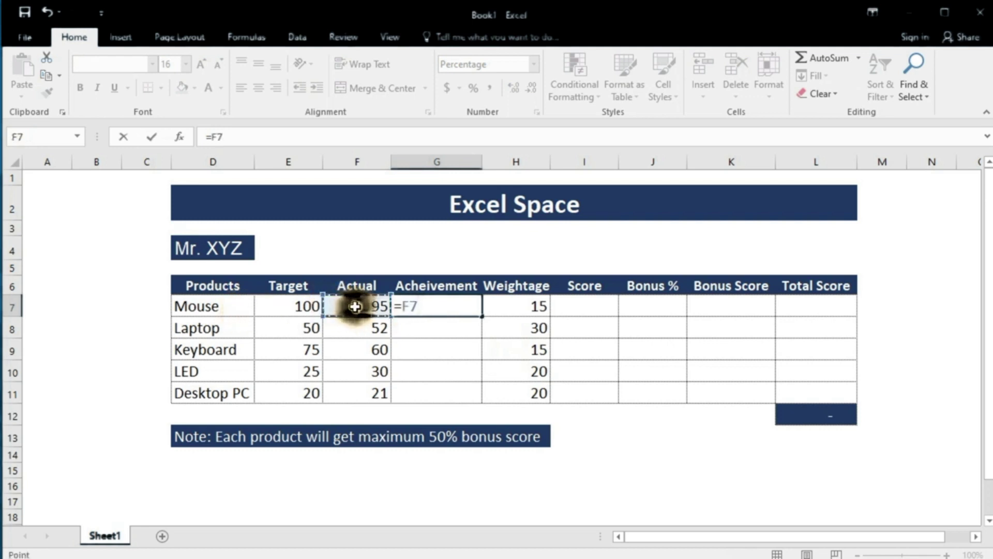
pyautogui.write('/')
pyautogui.click(308, 307)
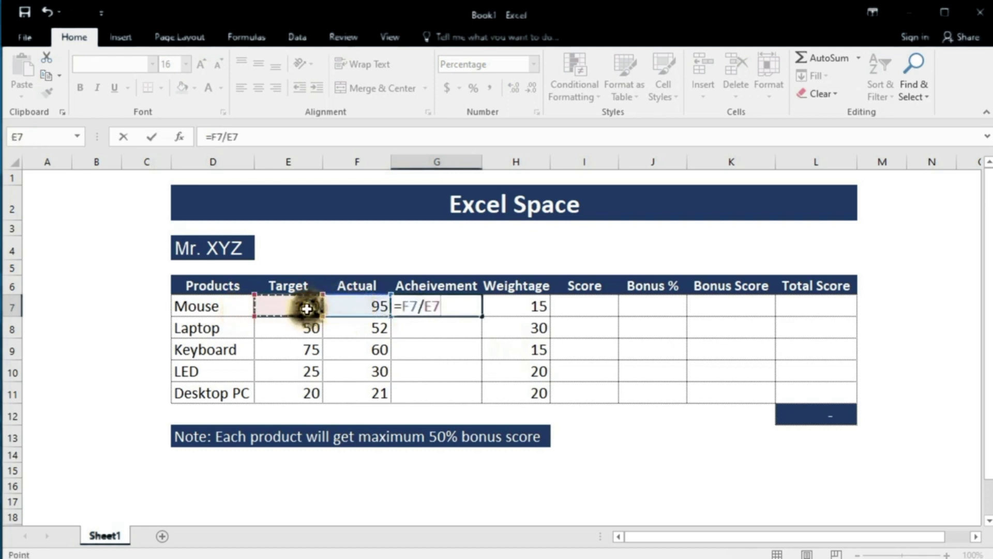
pyautogui.press('Return')
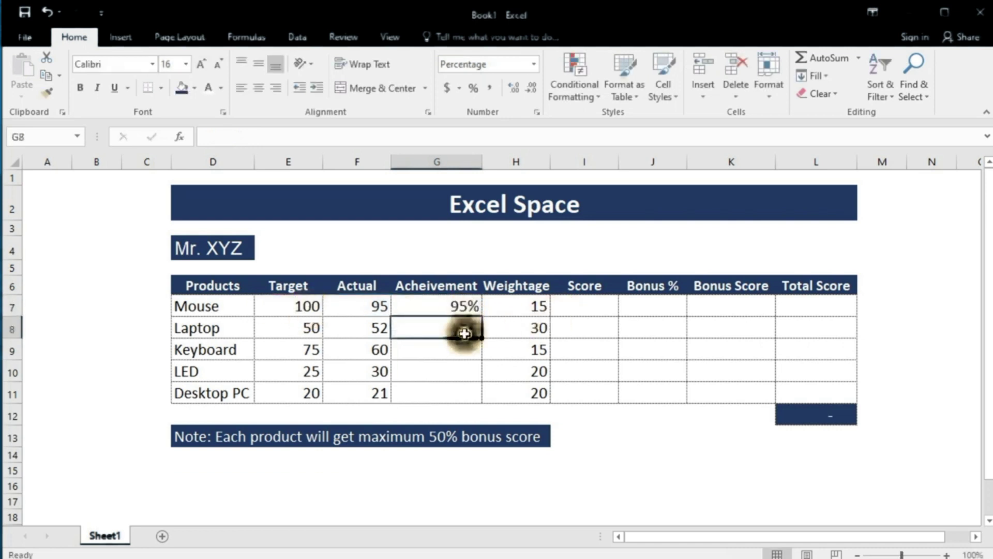
pyautogui.click(465, 307)
pyautogui.moveTo(483, 316); pyautogui.dragTo(471, 396)
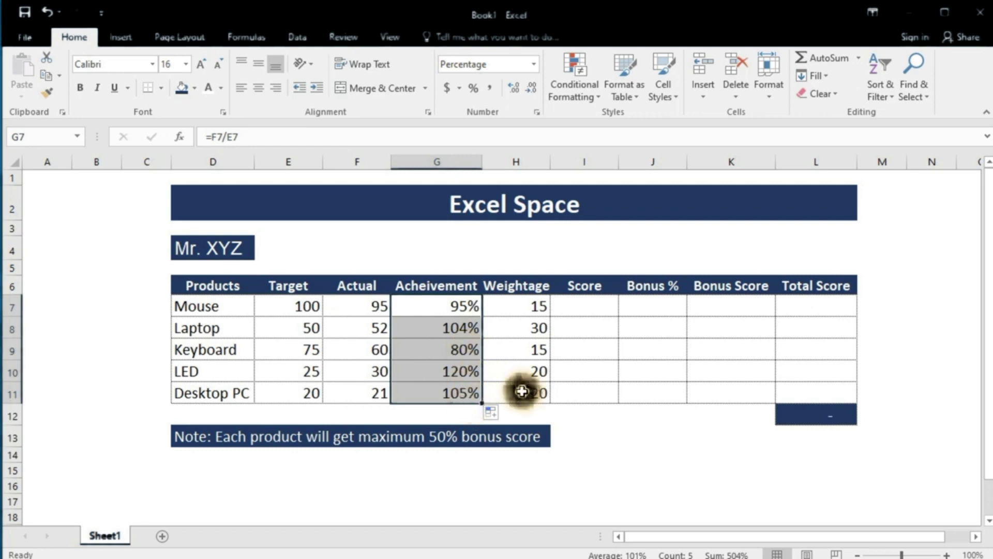
# Try calculating the score in I7 as weightage times achievement with =H7*G7, filled through I11
pyautogui.click(599, 301)
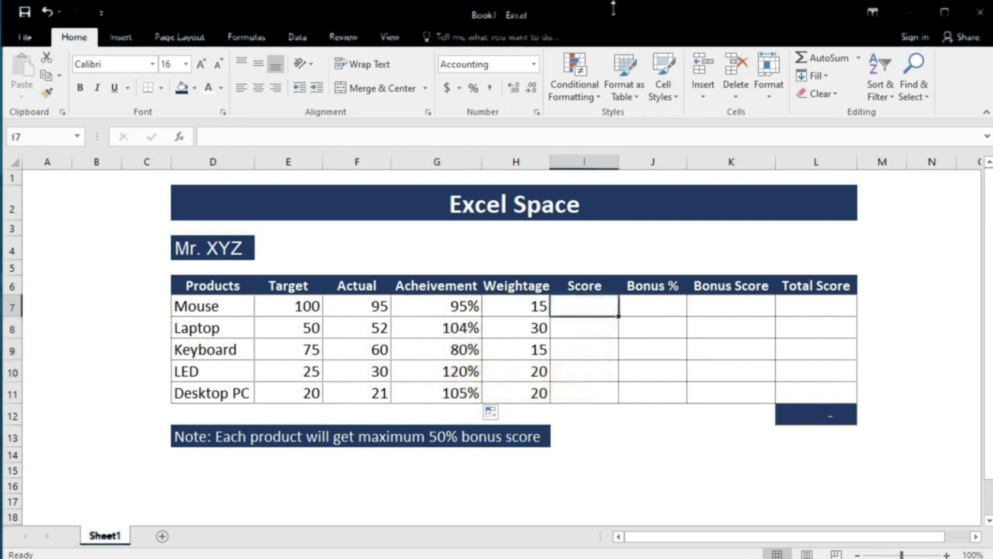
pyautogui.write('=')
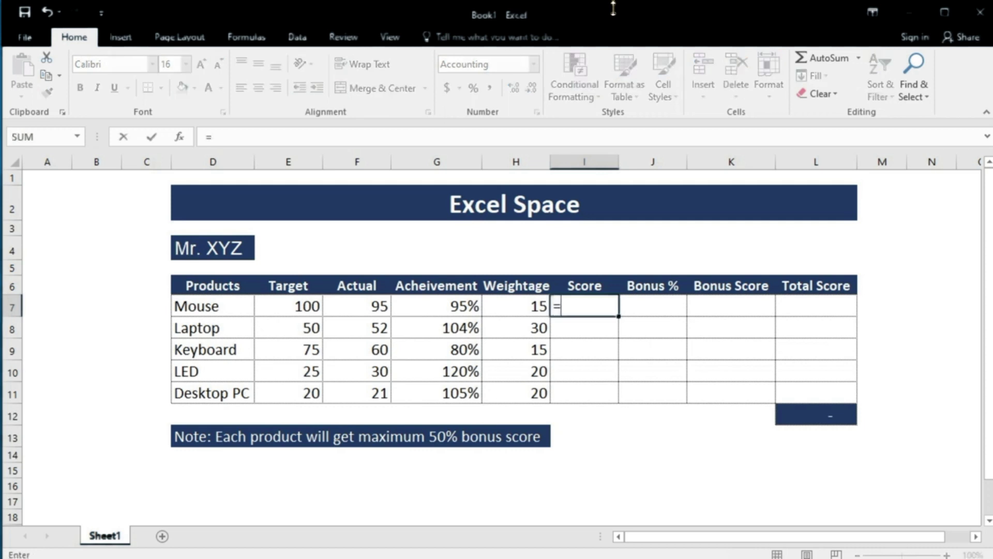
pyautogui.click(528, 308)
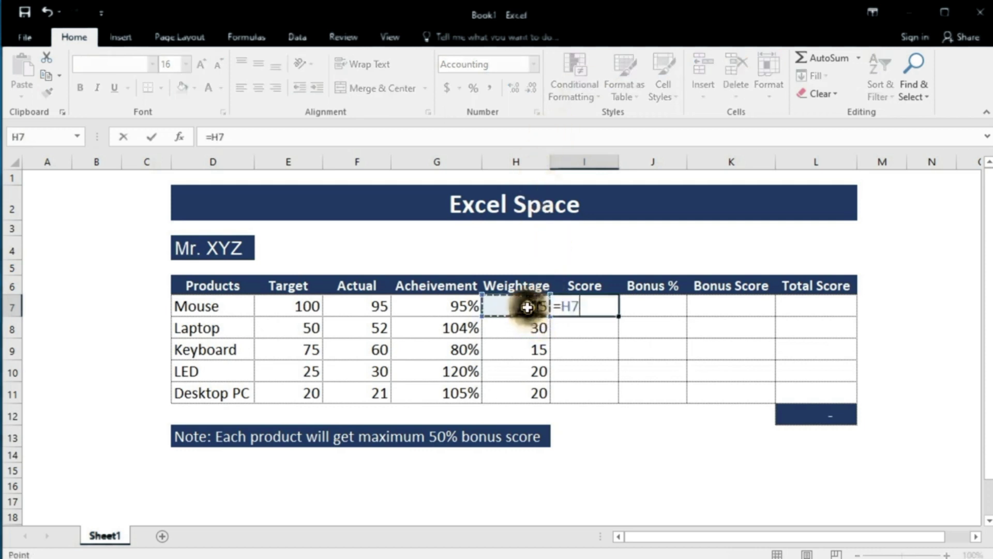
pyautogui.write('*')
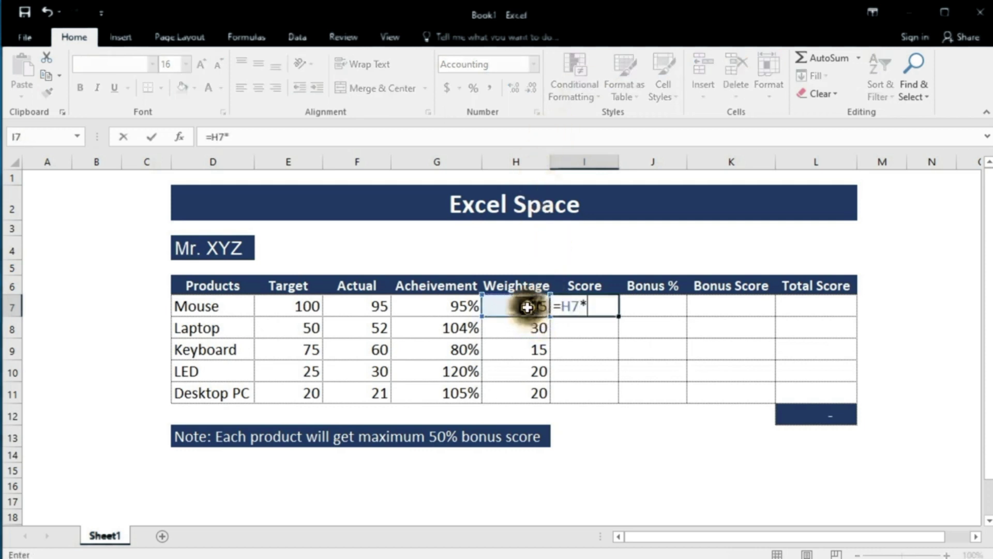
pyautogui.click(443, 306)
pyautogui.press('Return')
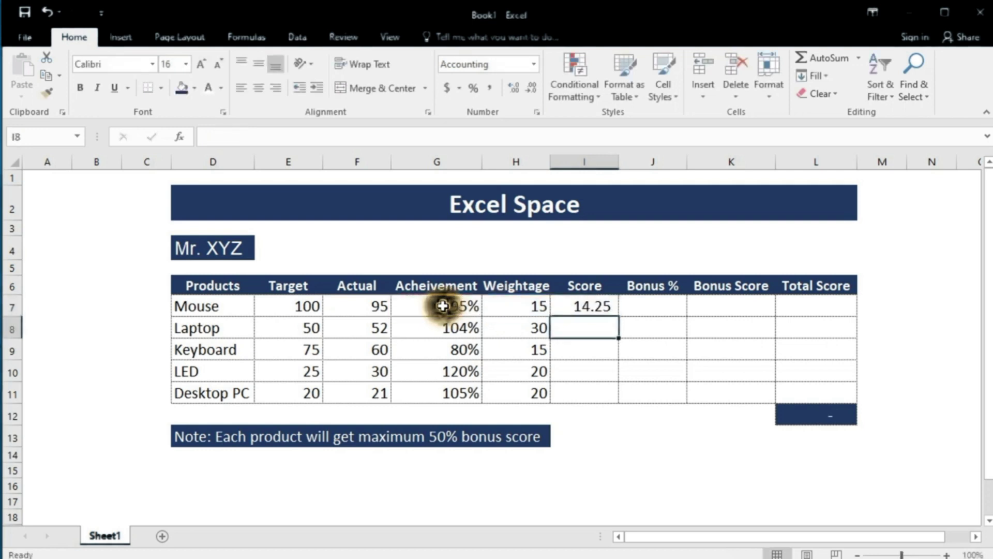
pyautogui.click(589, 309)
pyautogui.moveTo(619, 316); pyautogui.dragTo(619, 402)
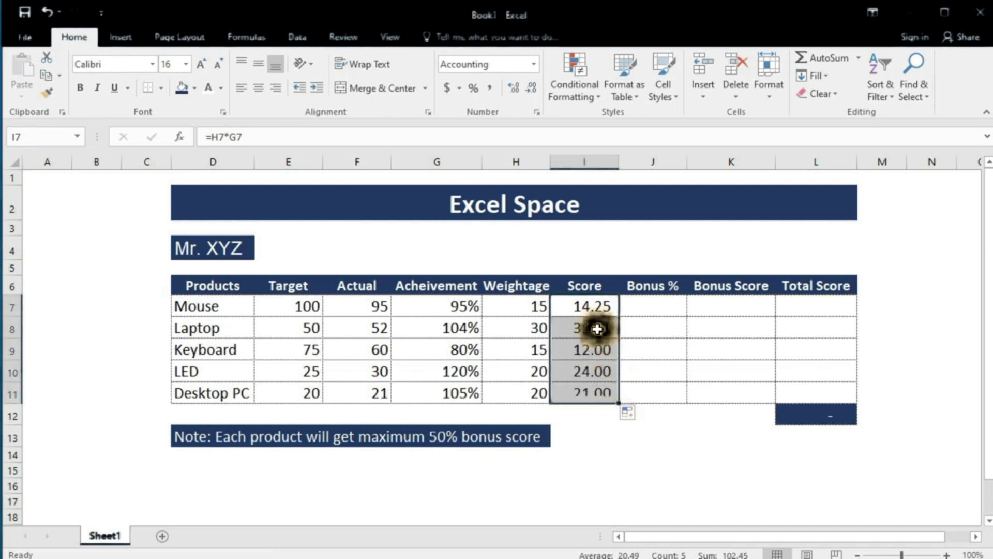
# Compare the Score values and formulas with the weightage and achievement of the Mouse and Laptop rows
pyautogui.click(599, 303)
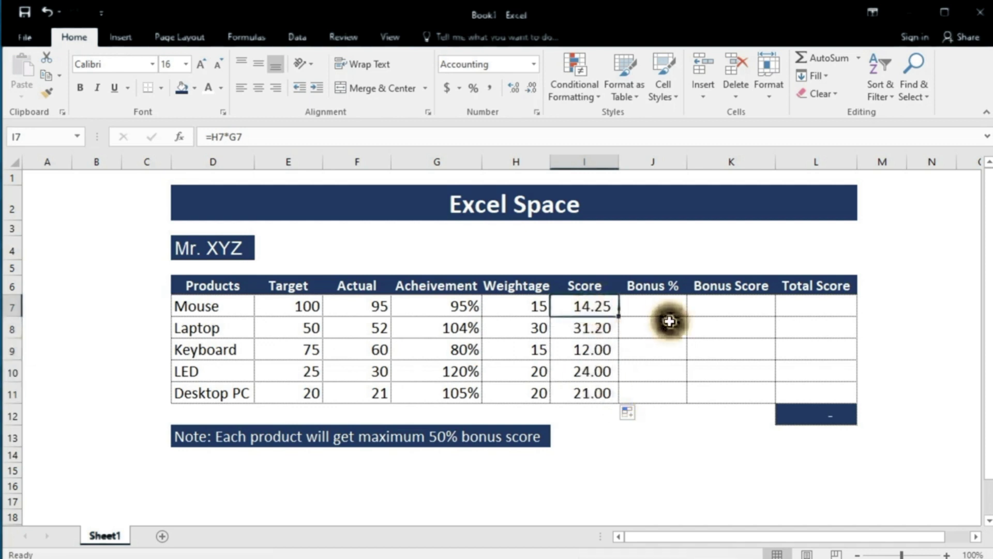
pyautogui.click(595, 328)
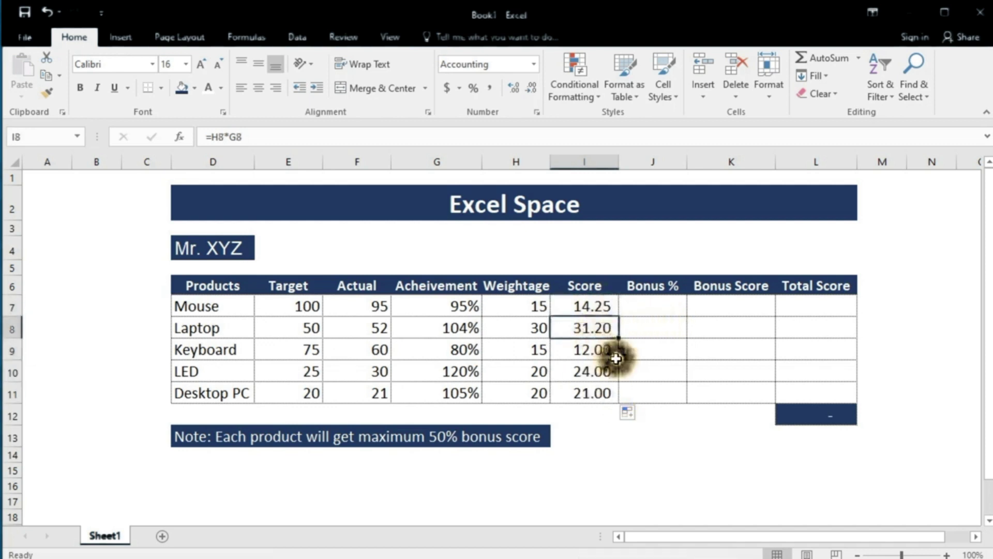
pyautogui.click(594, 346)
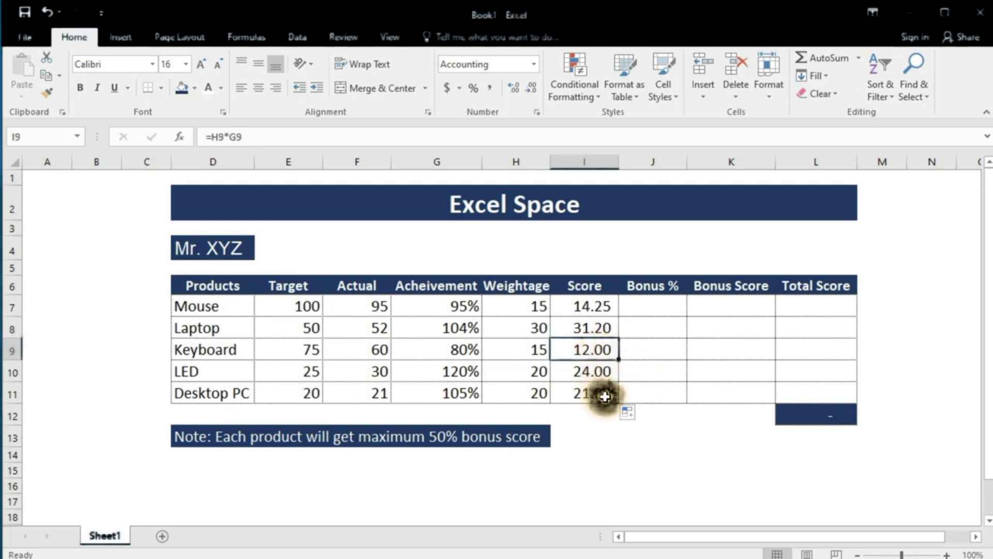
pyautogui.click(599, 306)
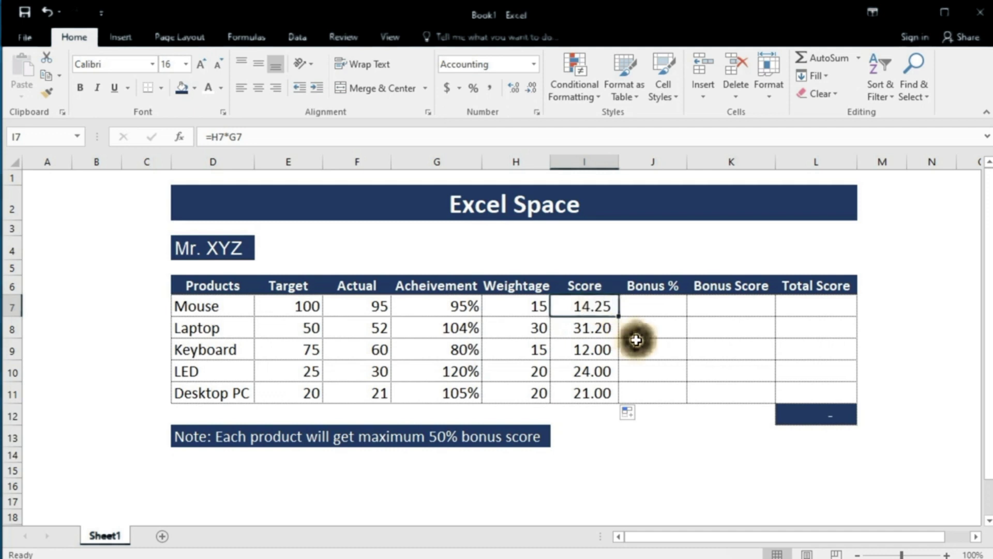
pyautogui.click(536, 308)
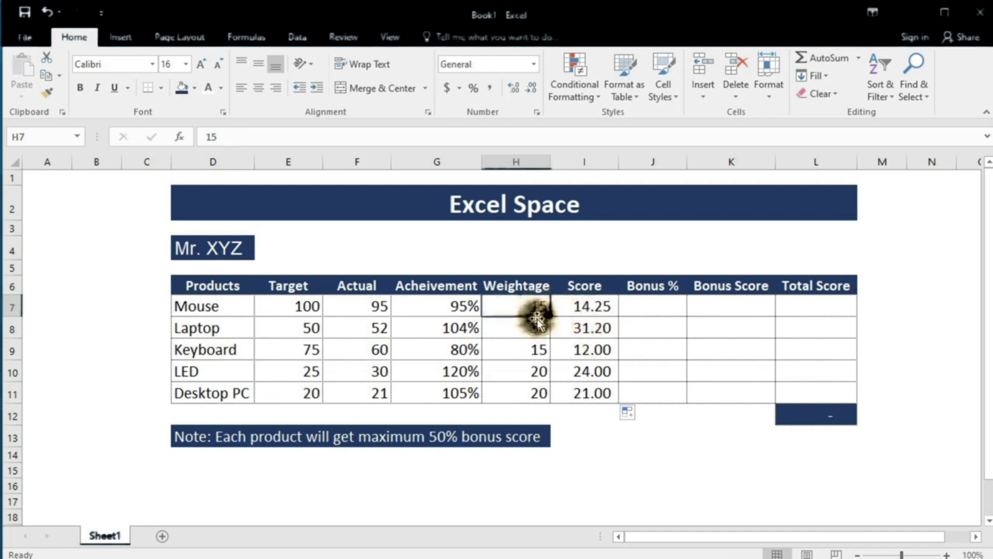
pyautogui.click(458, 312)
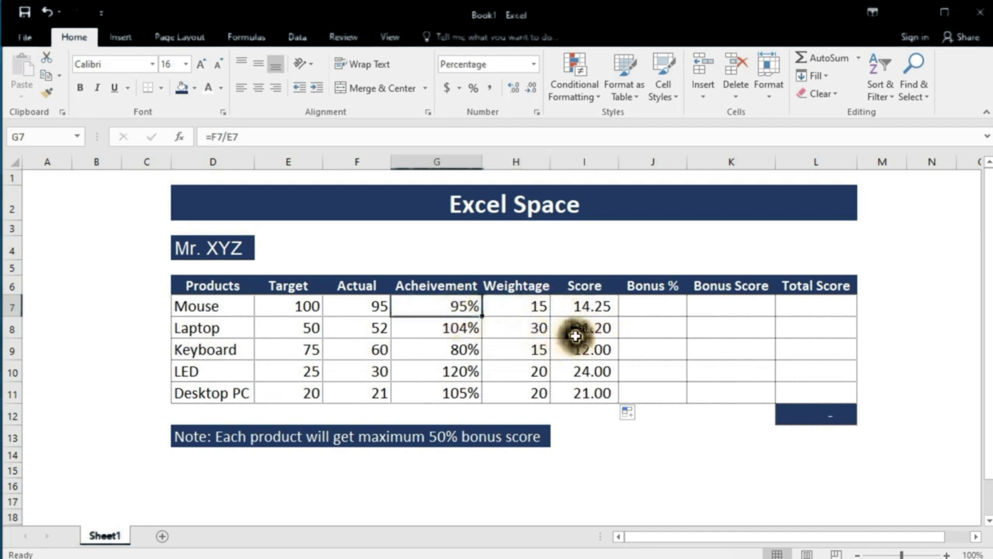
pyautogui.click(596, 332)
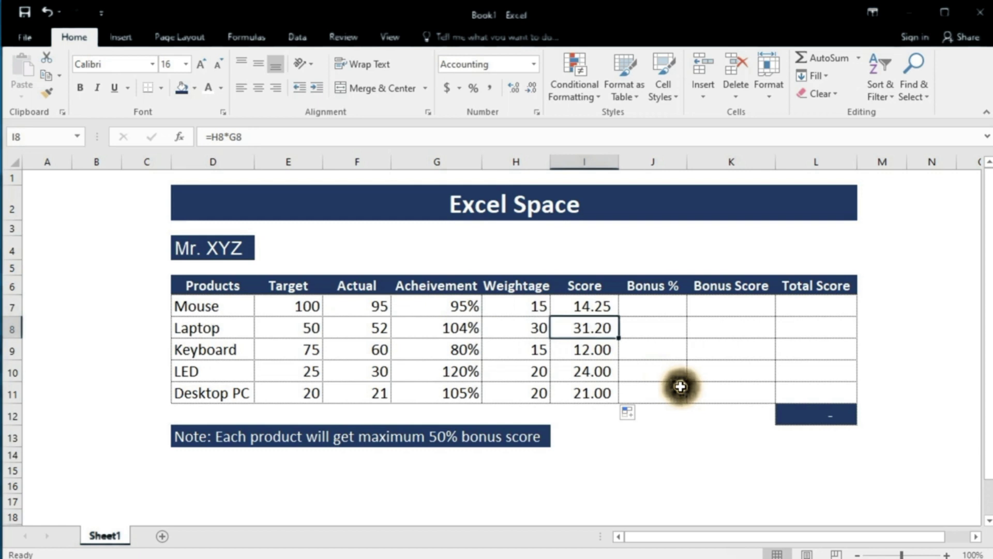
pyautogui.click(532, 328)
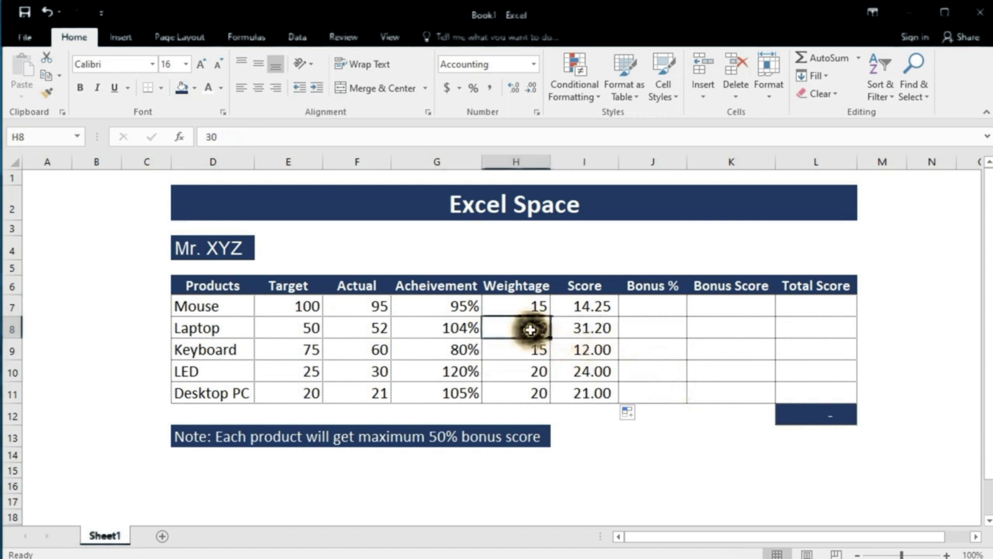
pyautogui.click(459, 327)
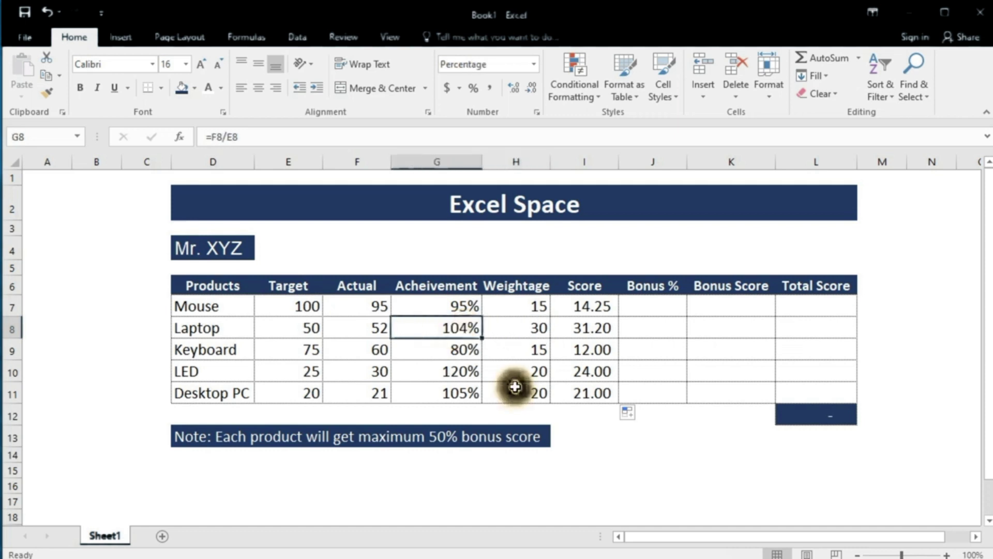
pyautogui.click(603, 330)
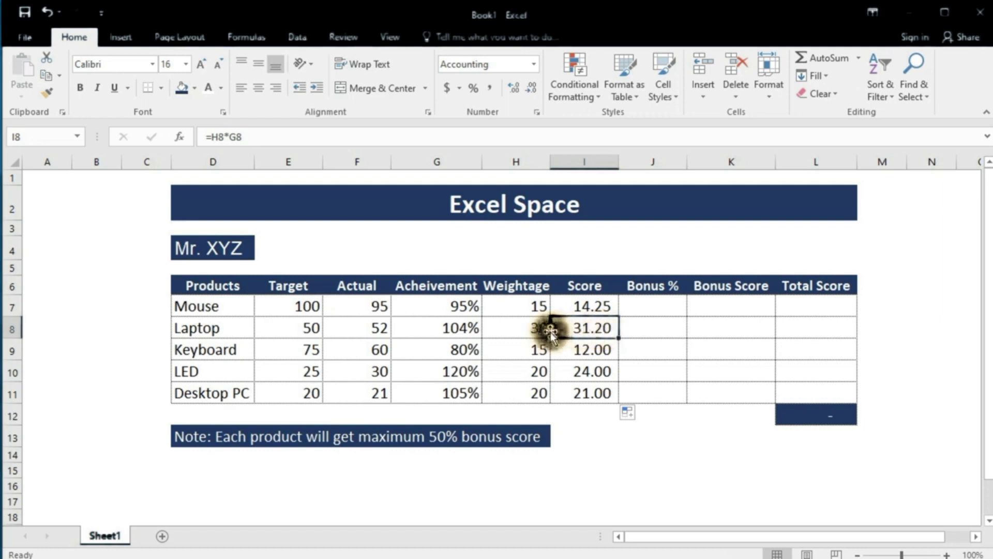
pyautogui.click(526, 330)
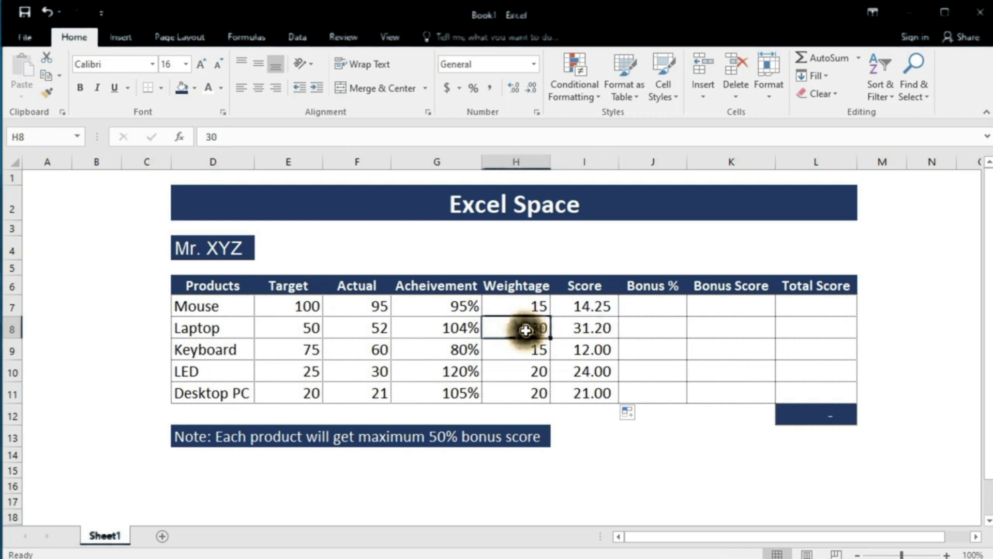
pyautogui.click(597, 327)
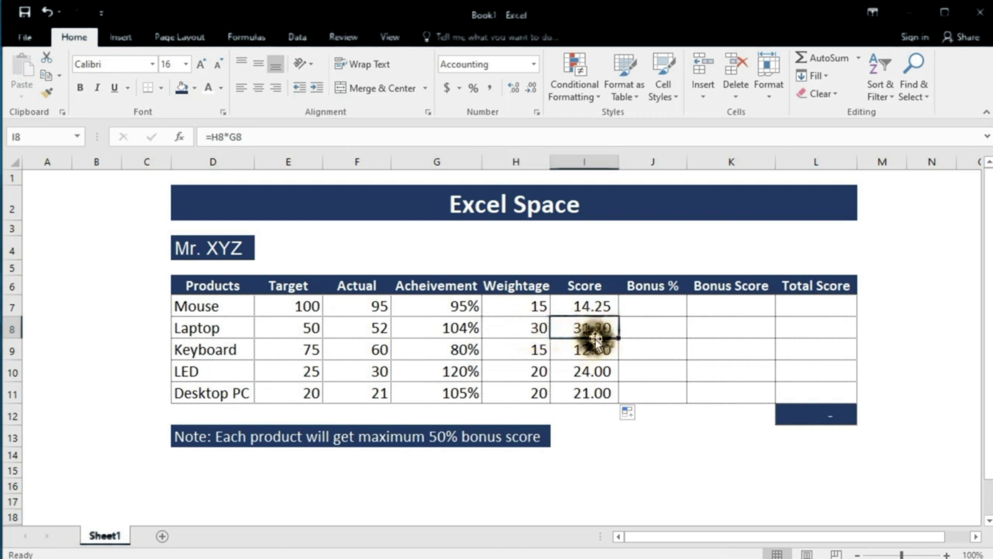
# Clear the score formulas from I7:I11
pyautogui.moveTo(597, 306); pyautogui.dragTo(595, 395)
pyautogui.press('Delete')
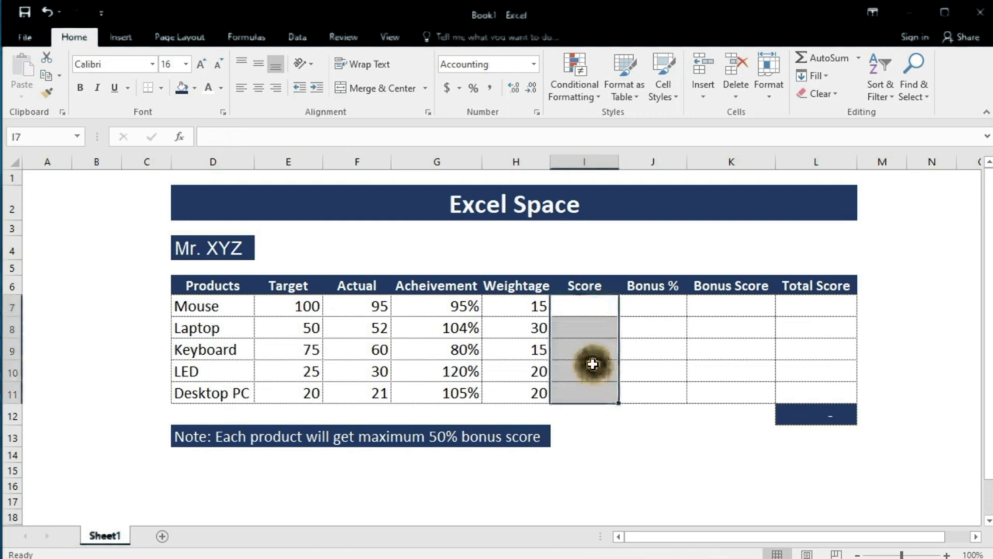
# Calculate the score in I7 with =IF(G7>100%,H7,H7*G7), capping it at the weightage when achievement exceeds 100%
pyautogui.click(589, 306)
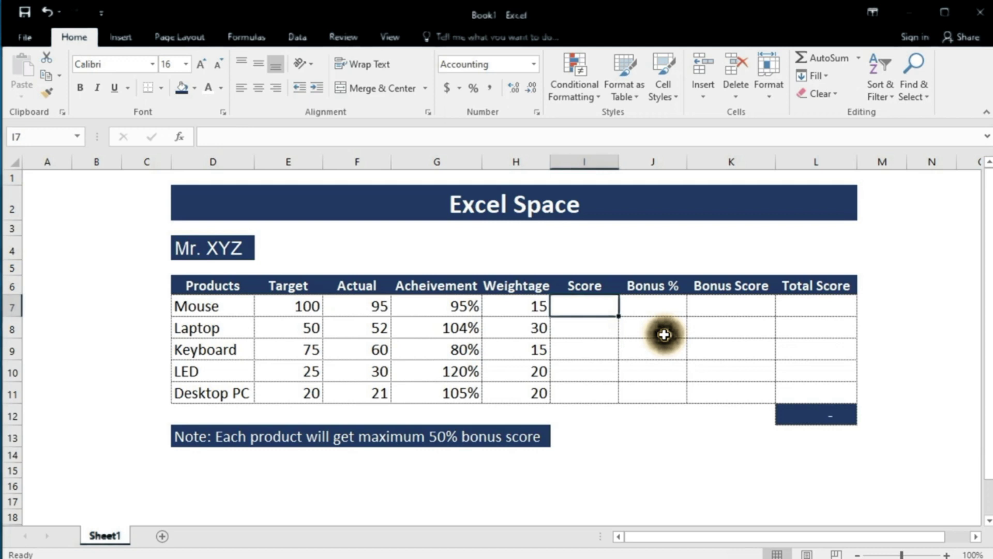
pyautogui.write('=')
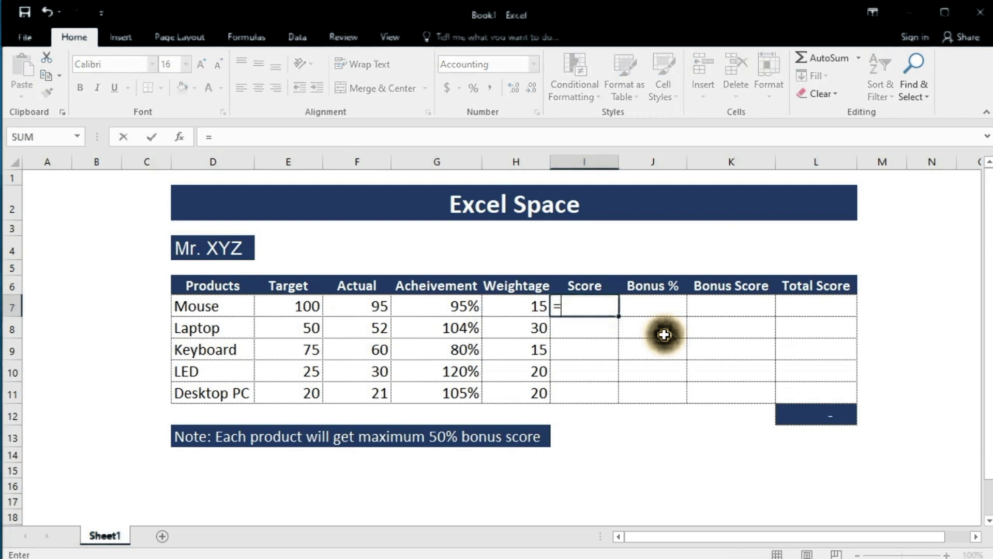
pyautogui.write('if')
pyautogui.press('Tab')
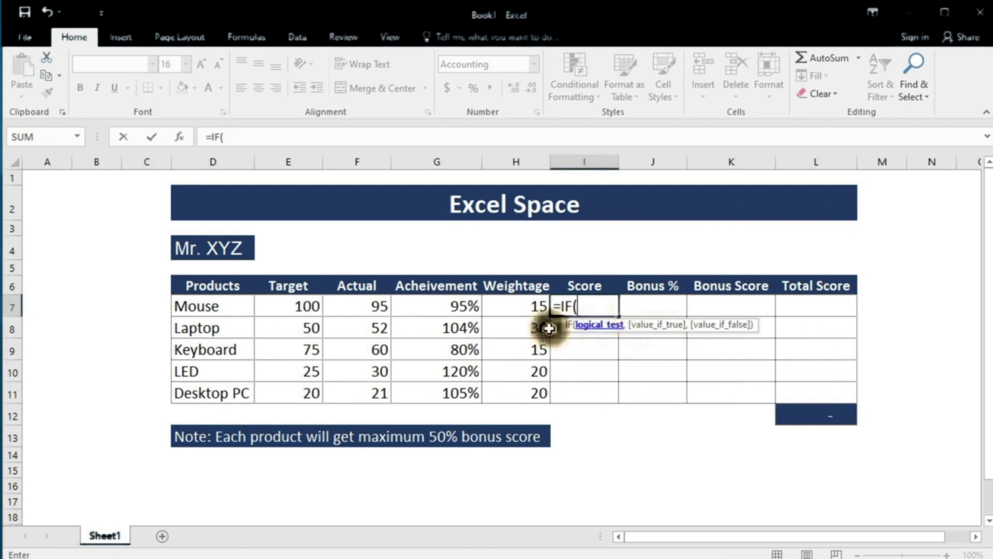
pyautogui.click(455, 307)
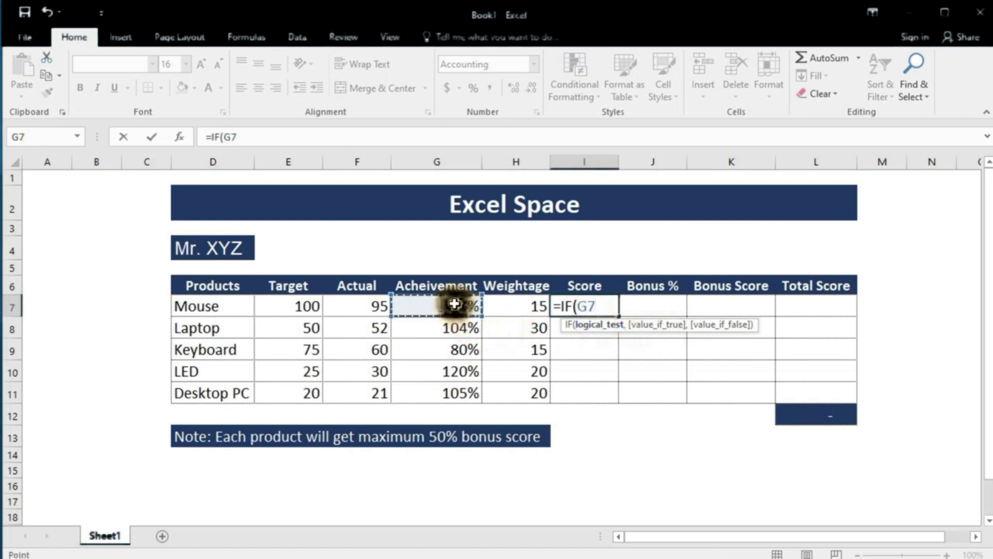
pyautogui.write('>')
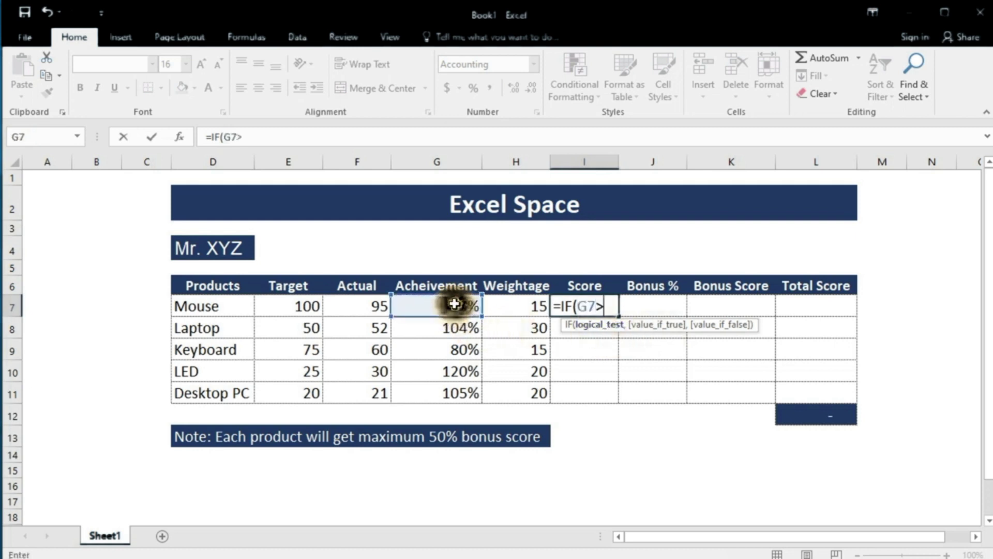
pyautogui.write('100%,')
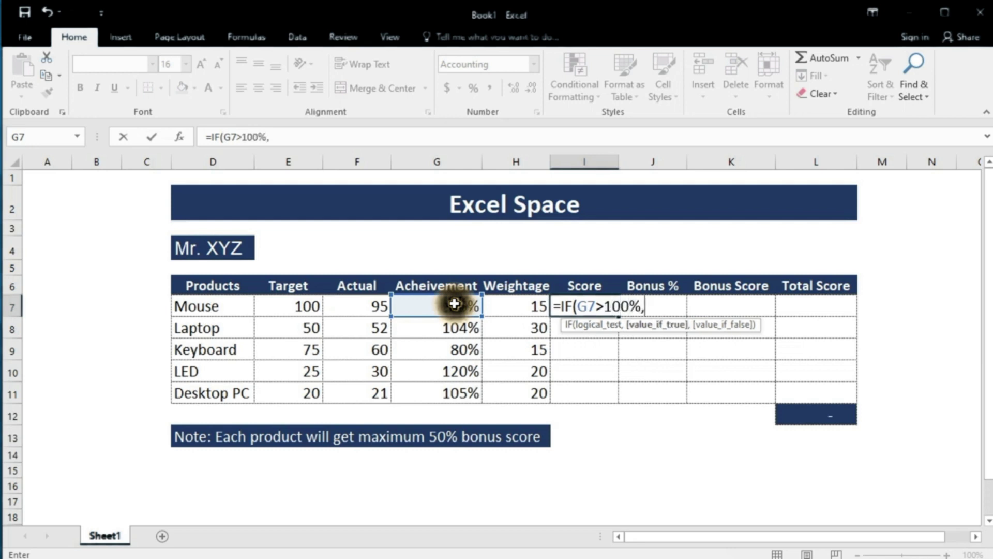
pyautogui.click(519, 305)
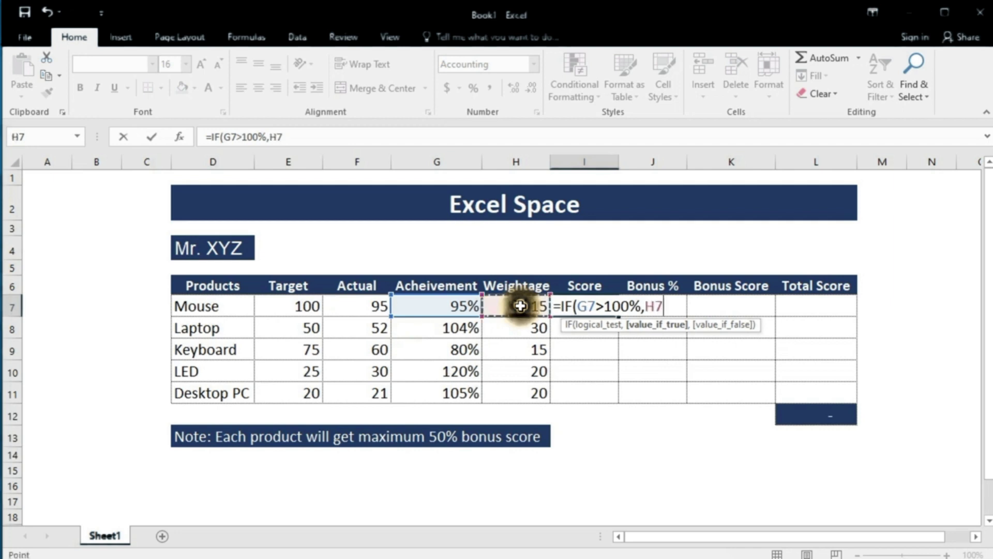
pyautogui.write(',')
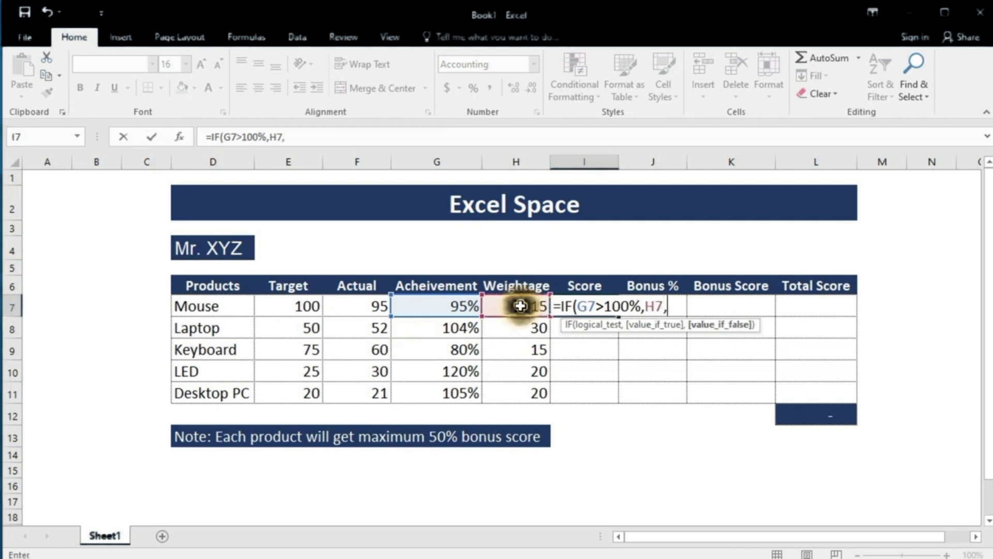
pyautogui.click(520, 306)
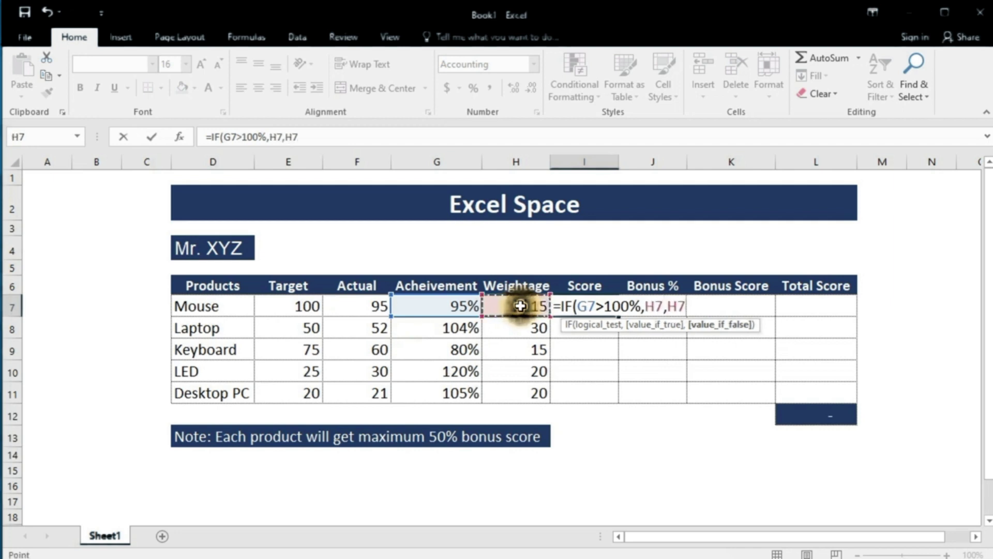
pyautogui.write('*')
pyautogui.click(452, 309)
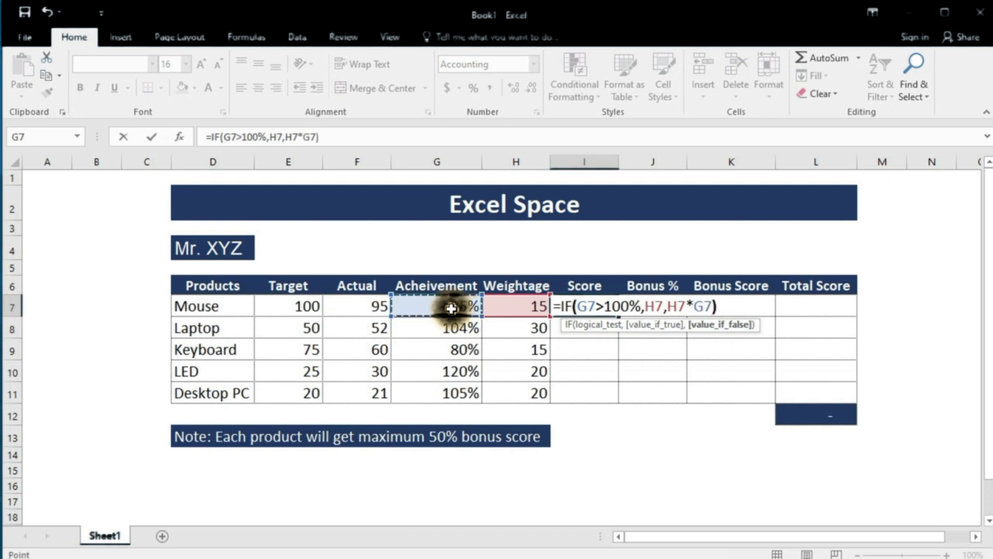
pyautogui.press('Return')
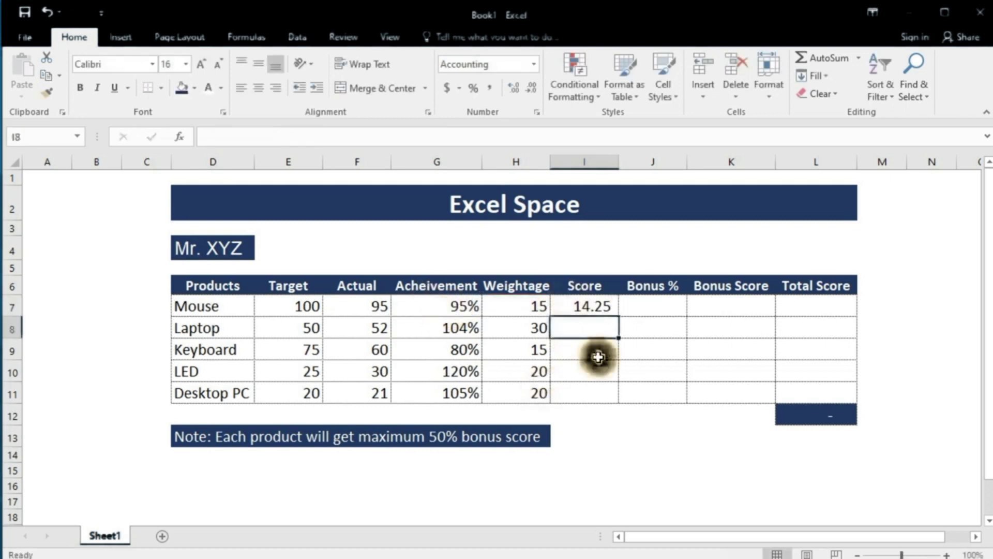
# Fill the capped score formula from I7 through I11 and check the Mouse and Laptop scores
pyautogui.click(595, 309)
pyautogui.moveTo(617, 315); pyautogui.dragTo(613, 399)
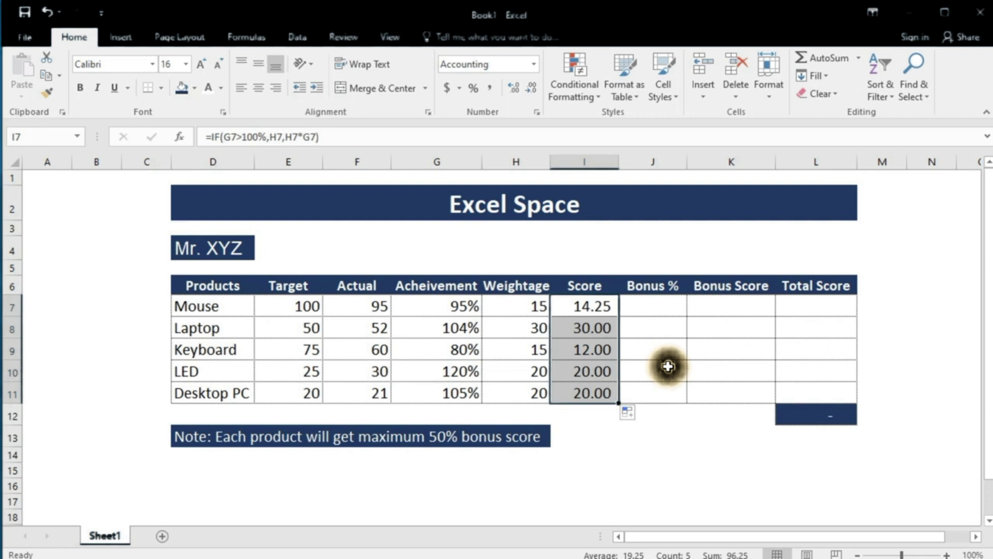
pyautogui.click(603, 309)
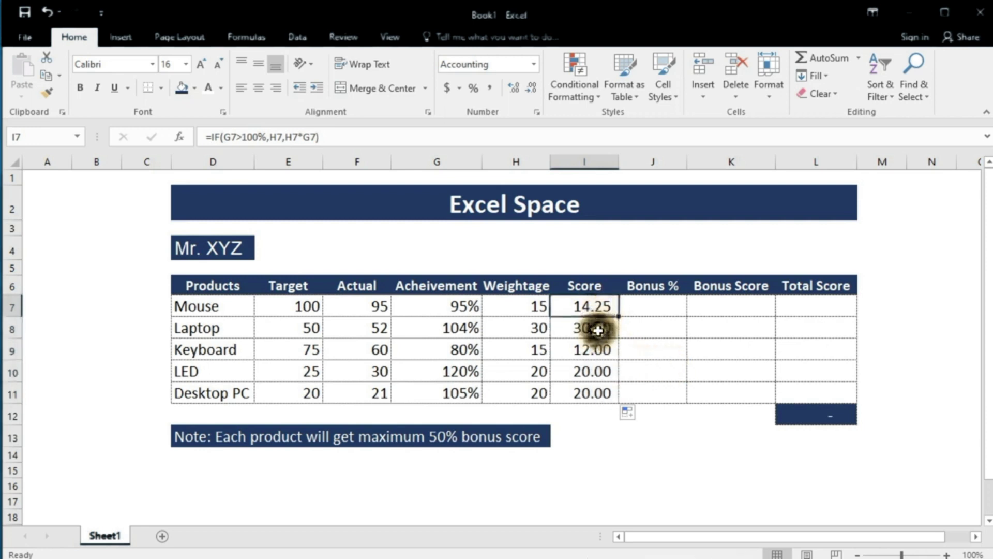
pyautogui.click(597, 328)
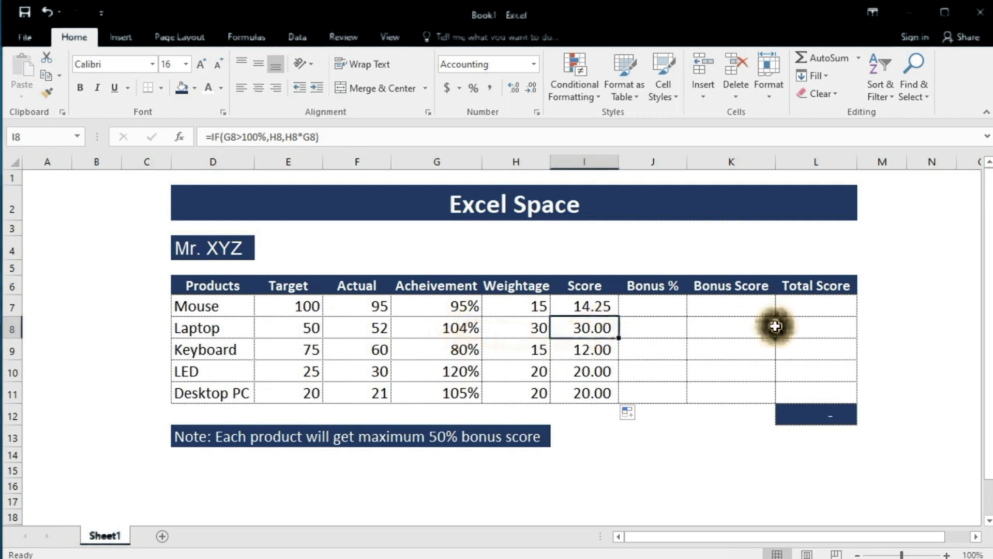
# Calculate the bonus percentage in J7 with =IF(G7<=100%,0,G7-1), and fill the formula through J11
pyautogui.click(666, 307)
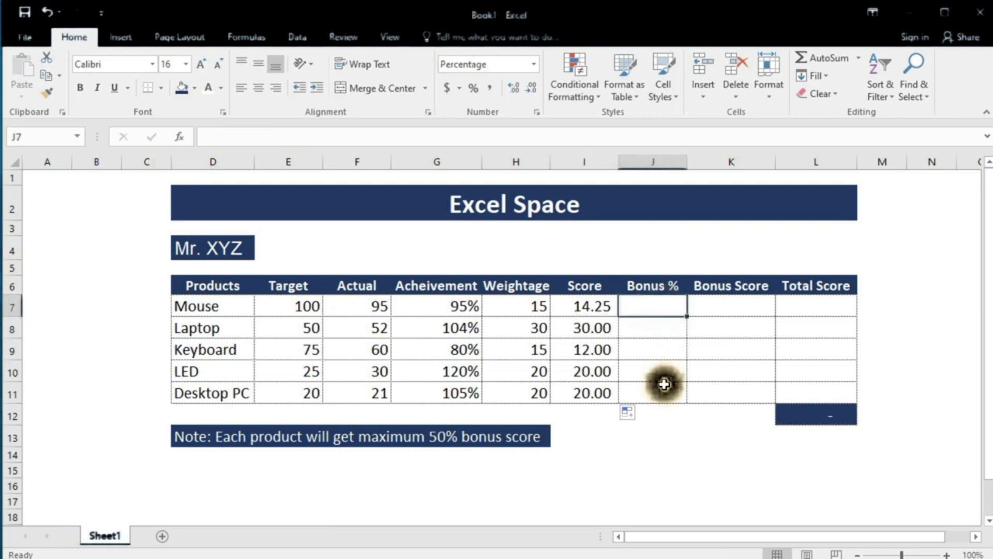
pyautogui.write('=')
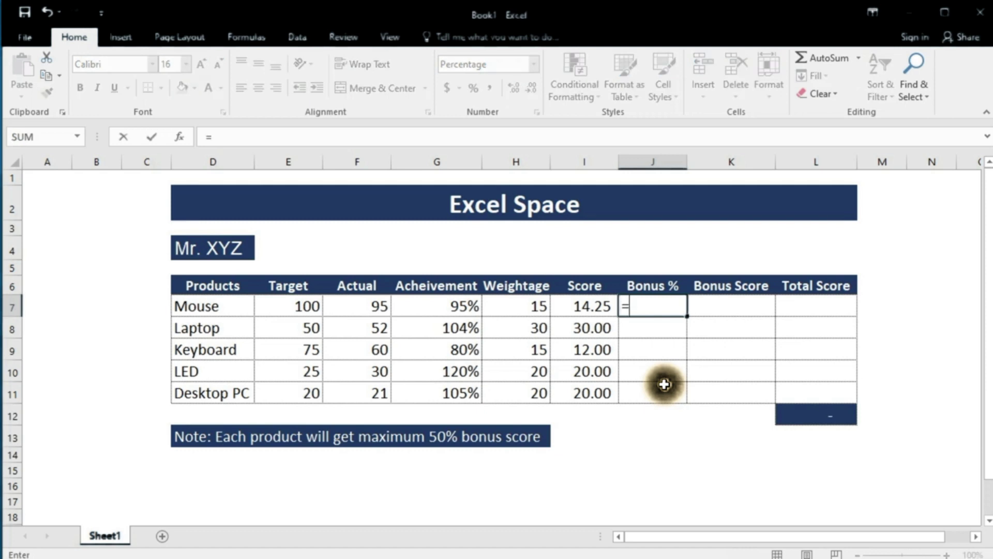
pyautogui.write('if')
pyautogui.press('Tab')
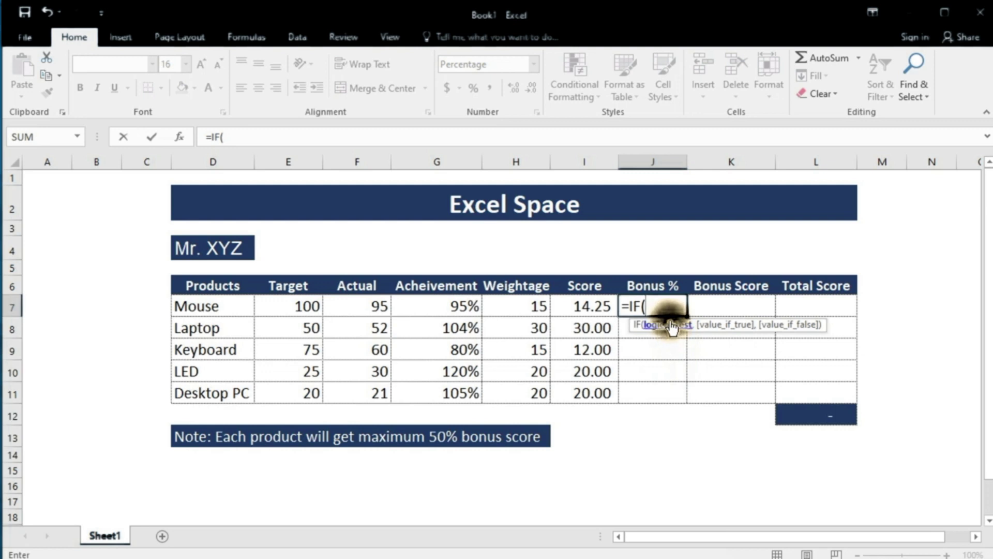
pyautogui.click(453, 305)
pyautogui.write('<')
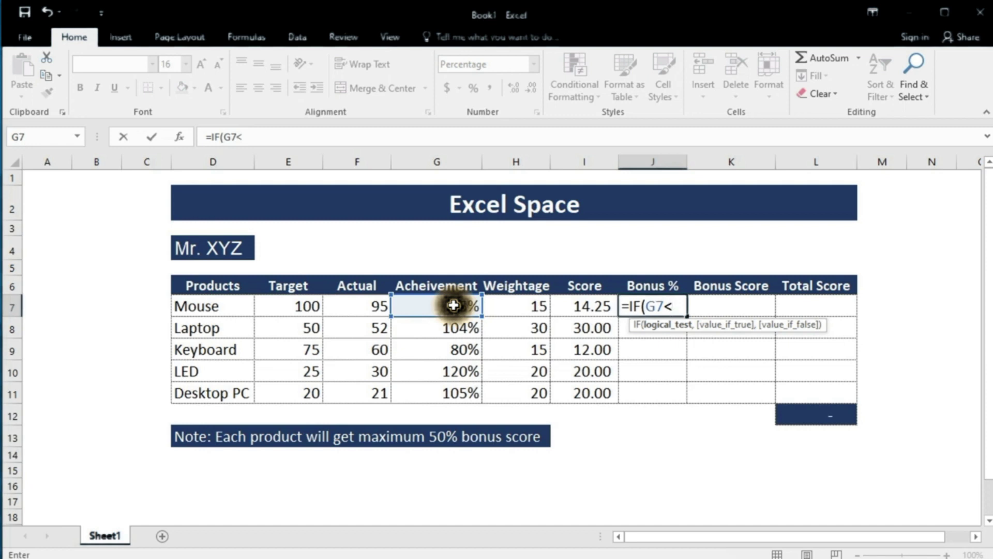
pyautogui.write('=100%')
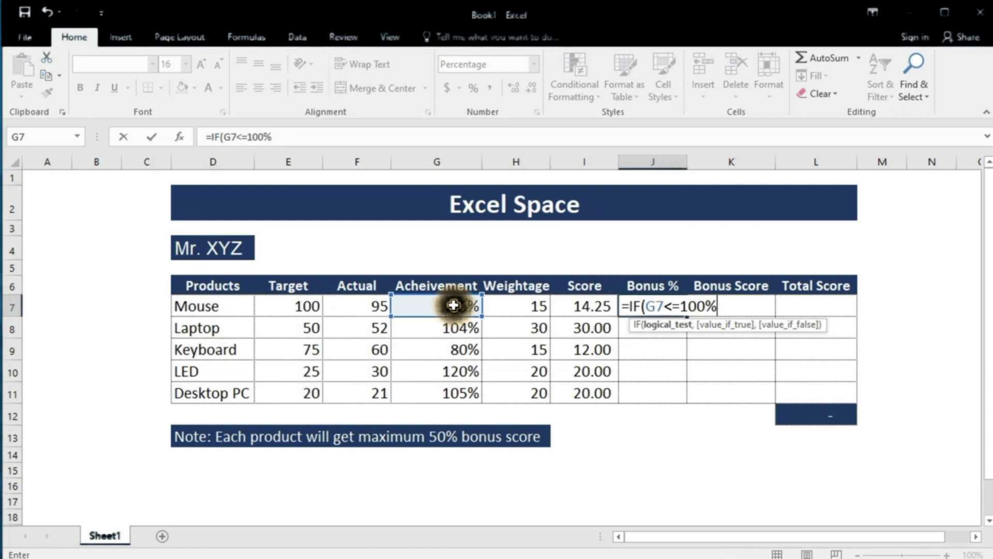
pyautogui.write(',')
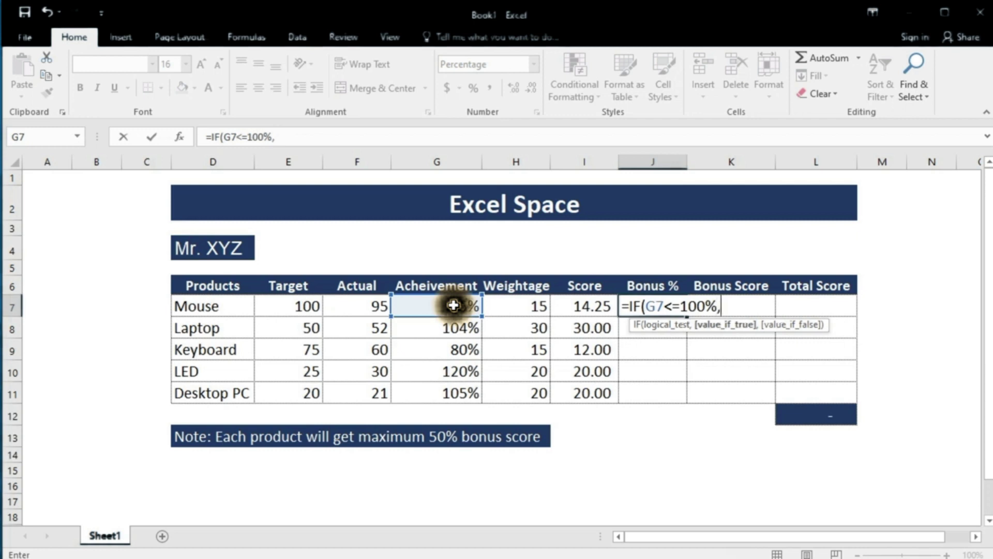
pyautogui.write('0')
pyautogui.write(',')
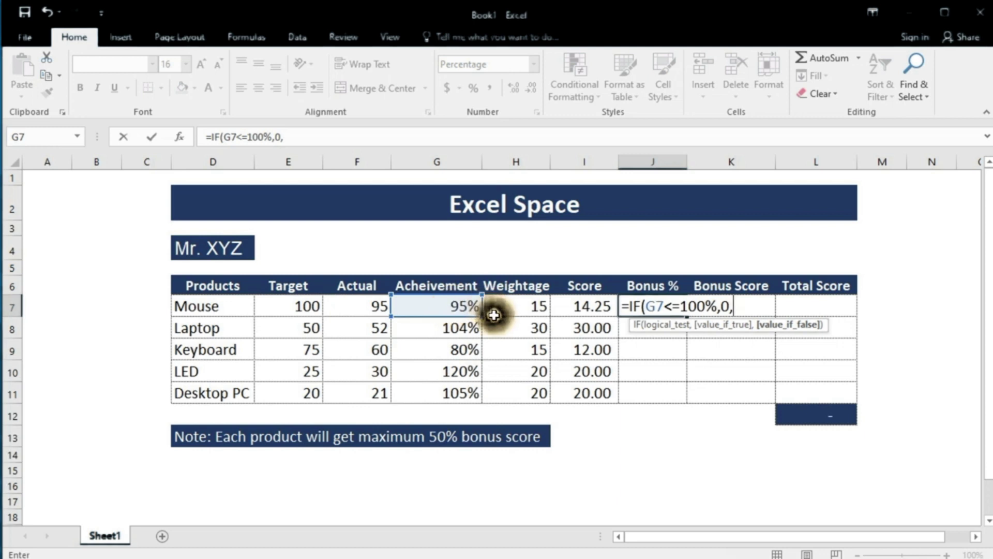
pyautogui.click(434, 307)
pyautogui.write('-1')
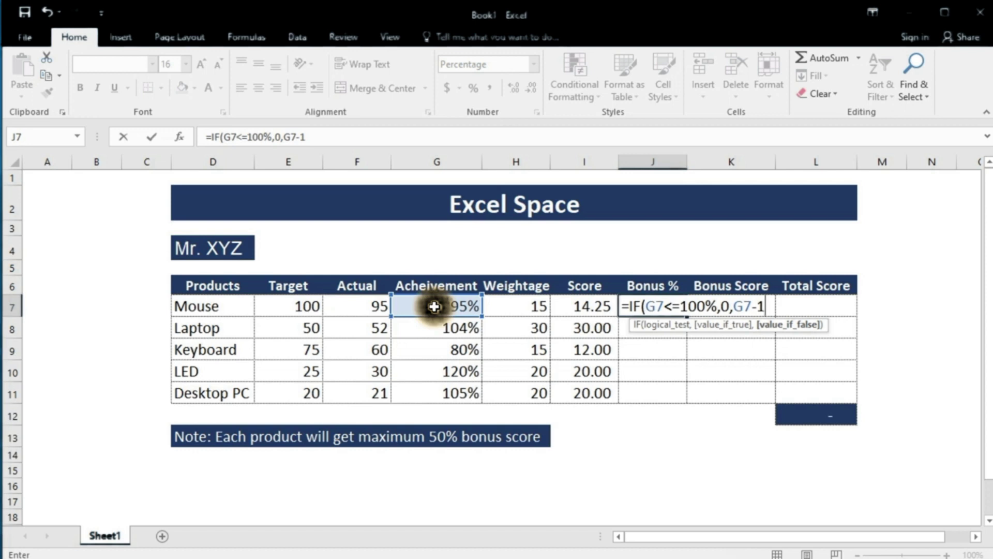
pyautogui.write(')')
pyautogui.press('Return')
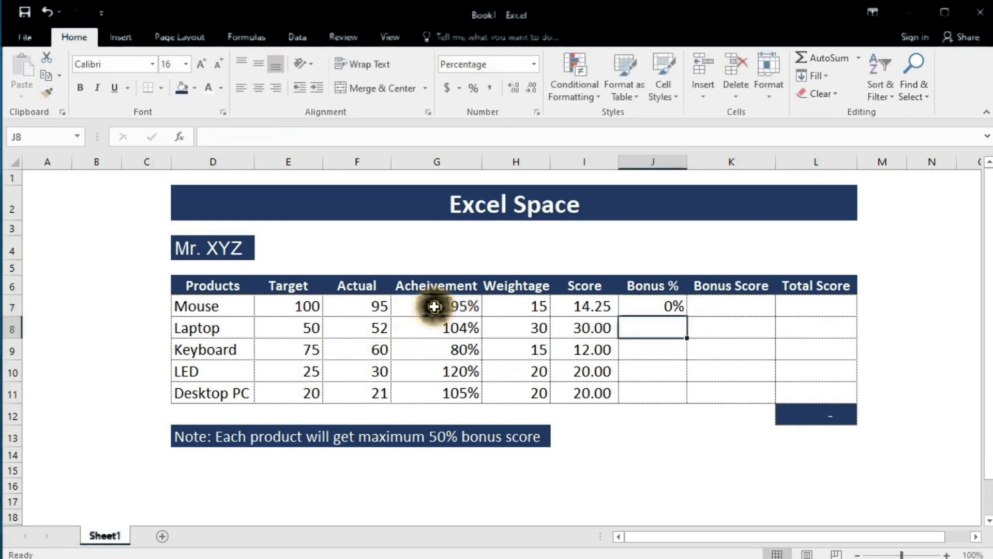
pyautogui.click(676, 306)
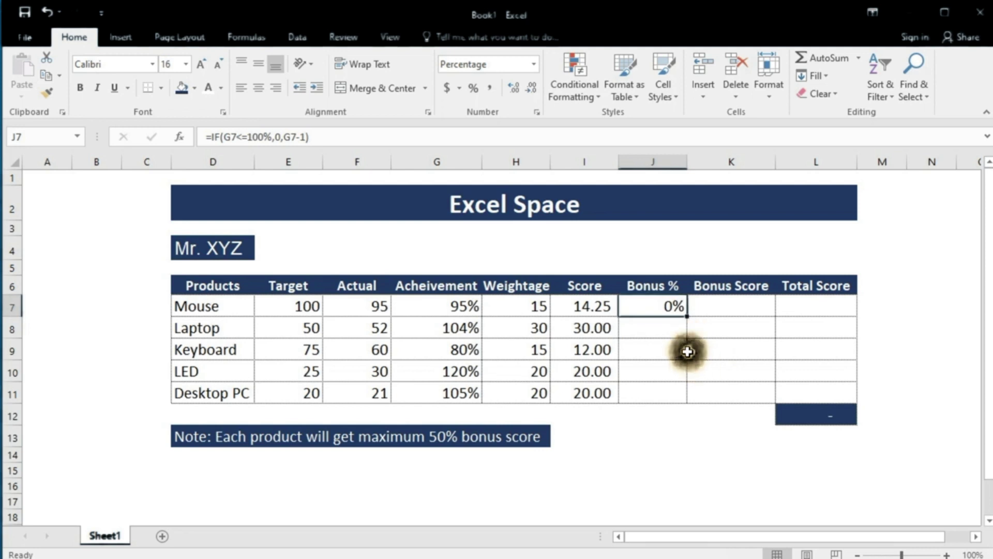
pyautogui.moveTo(688, 315); pyautogui.dragTo(680, 400)
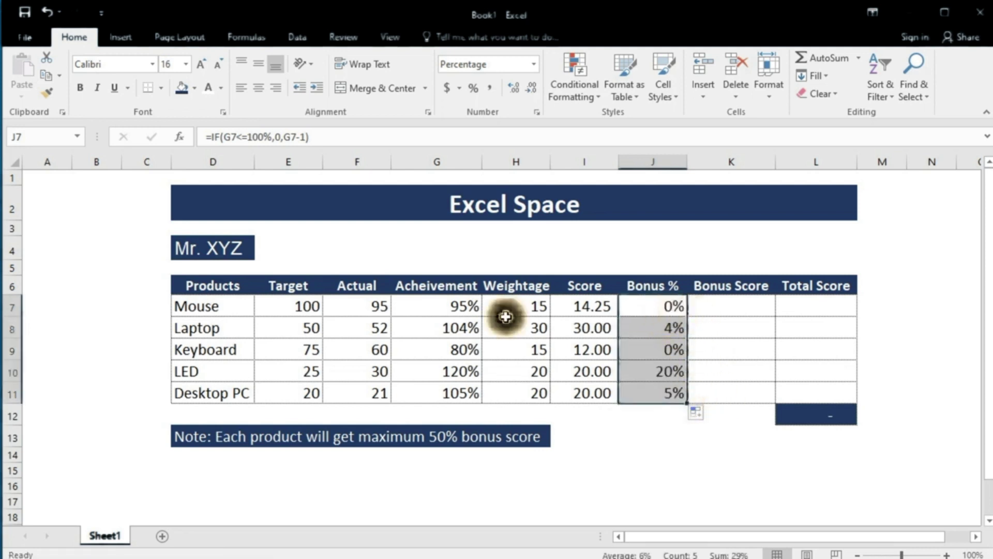
# Compare achievement with bonus percentage in the Mouse and Laptop rows, and review the IF formula in J8
pyautogui.click(453, 306)
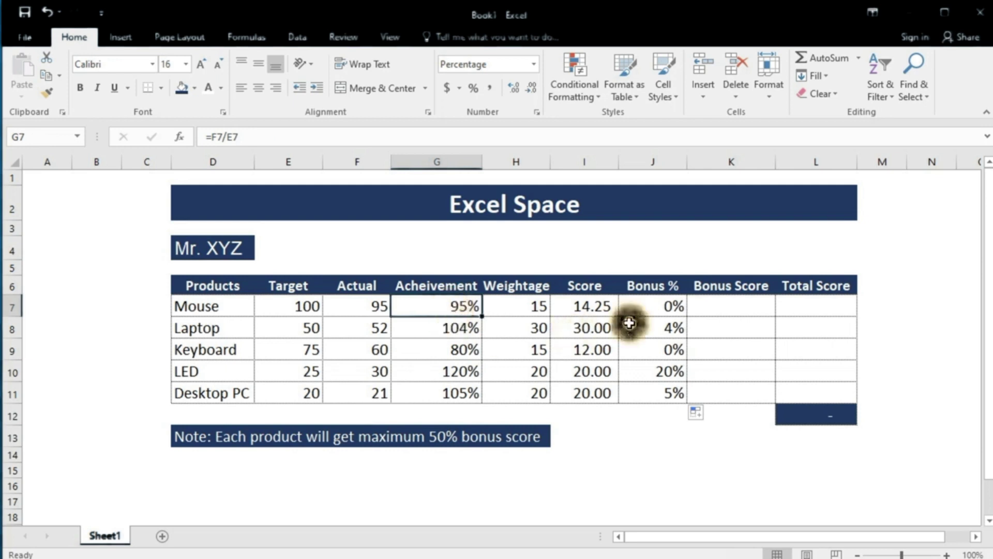
pyautogui.click(668, 304)
pyautogui.click(454, 327)
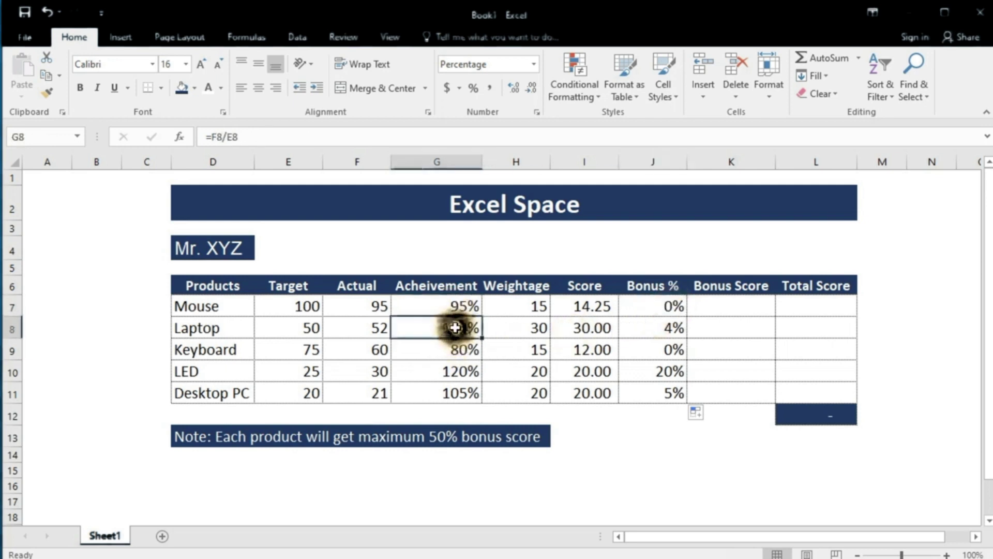
pyautogui.click(667, 328)
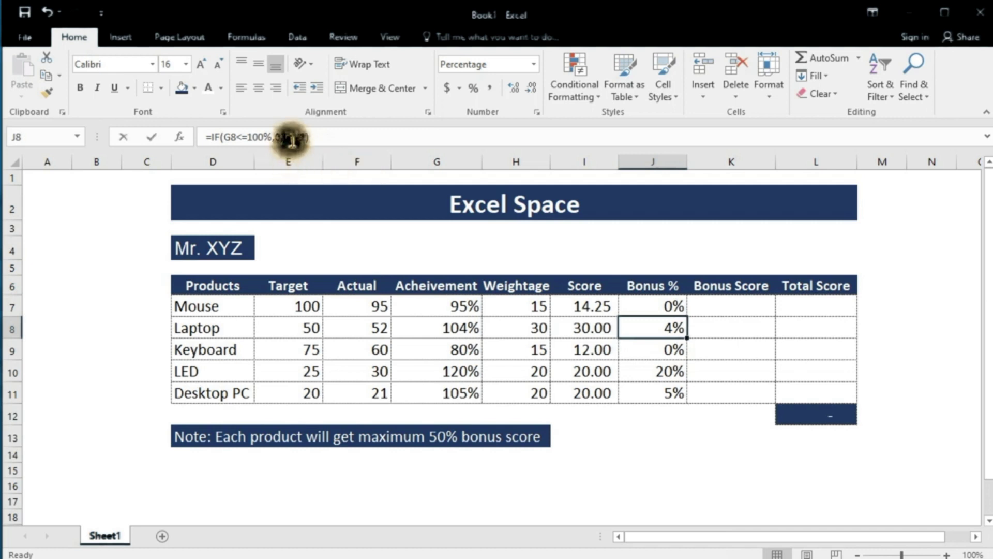
pyautogui.doubleClick(672, 328)
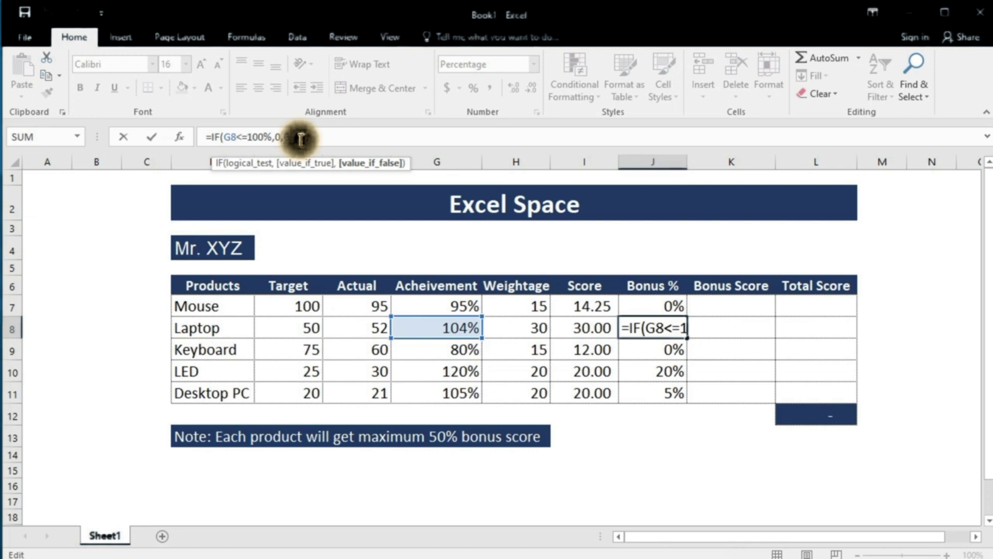
pyautogui.write(')')
pyautogui.press('Return')
# Calculate the bonus score in K7 with =J7*H7, and fill the formula down through K11
pyautogui.click(749, 306)
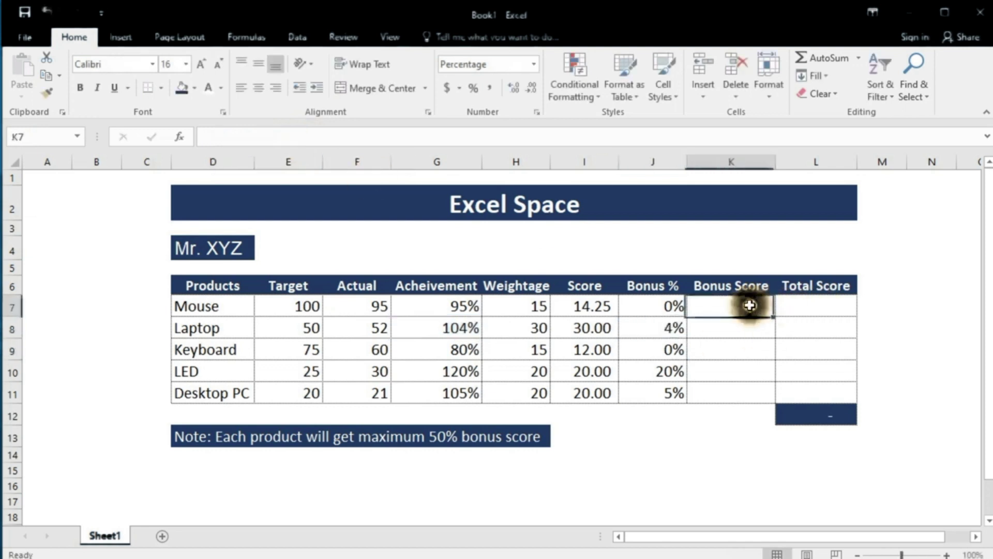
pyautogui.write('=')
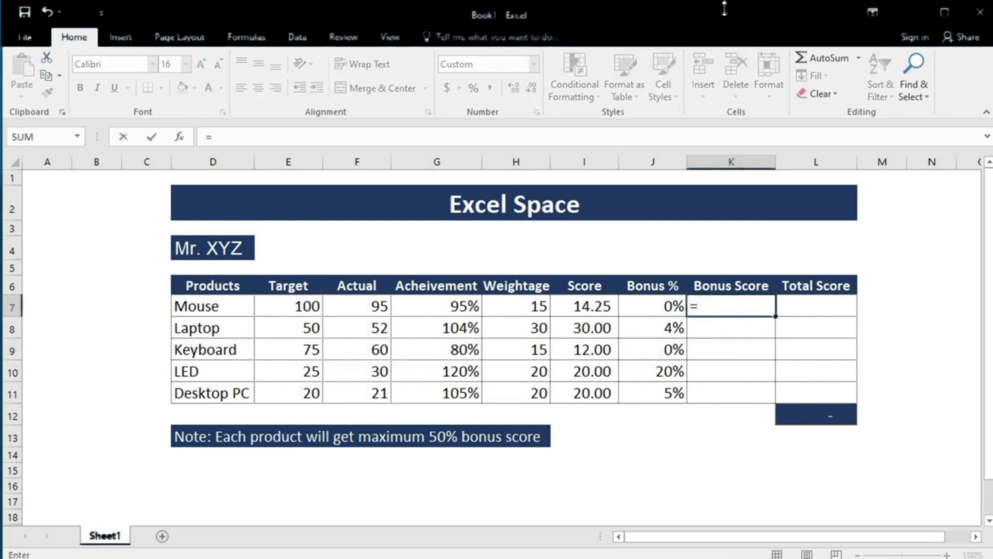
pyautogui.click(665, 310)
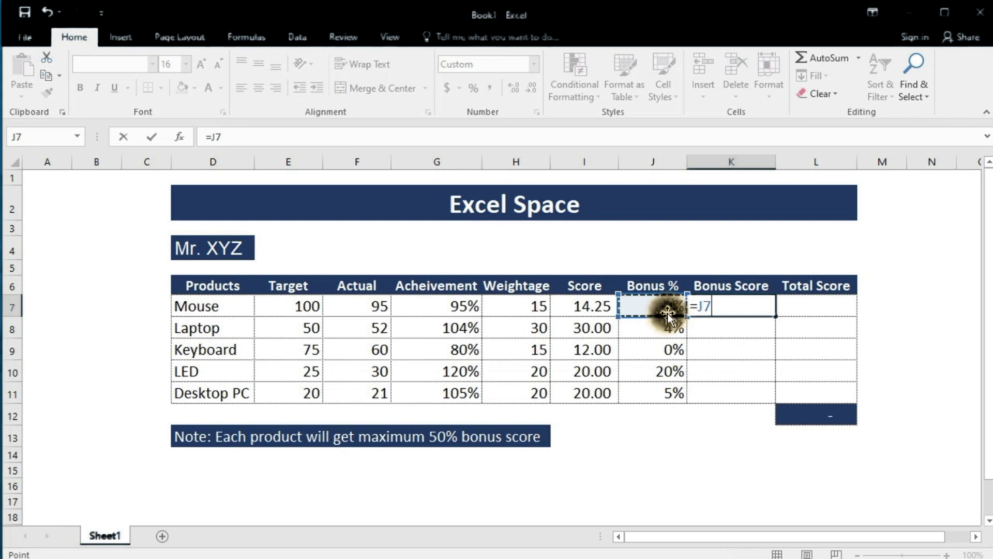
pyautogui.write('*')
pyautogui.click(532, 306)
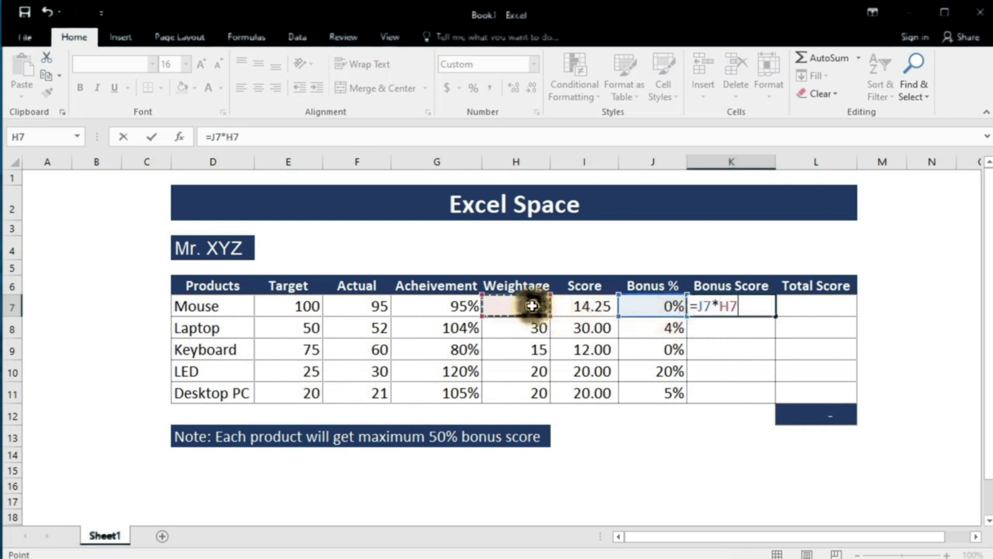
pyautogui.press('Return')
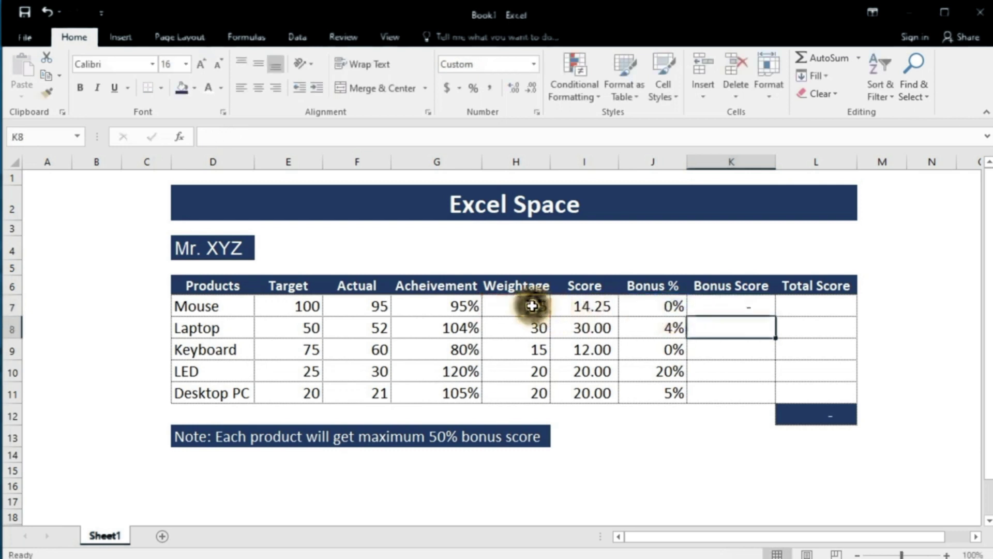
pyautogui.click(748, 309)
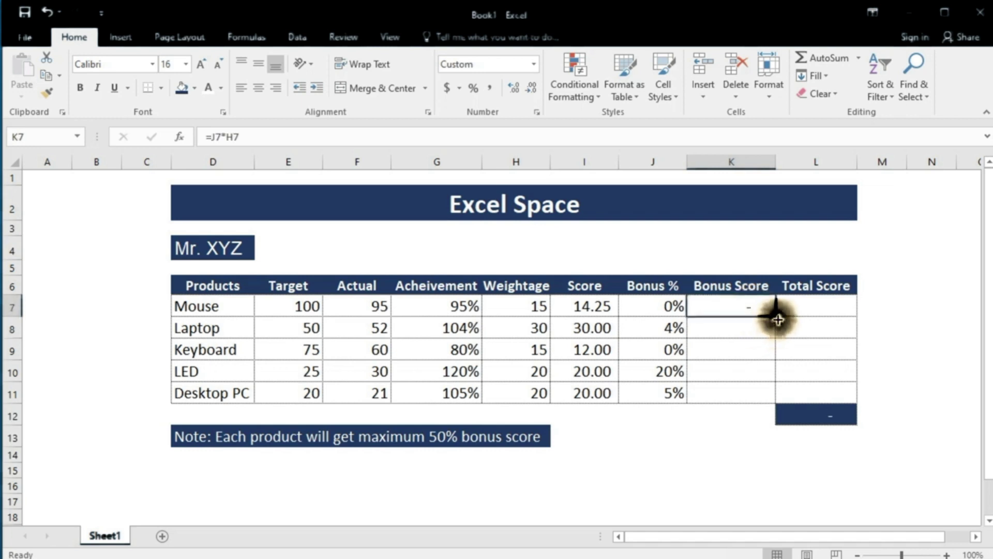
pyautogui.moveTo(779, 327); pyautogui.dragTo(767, 399)
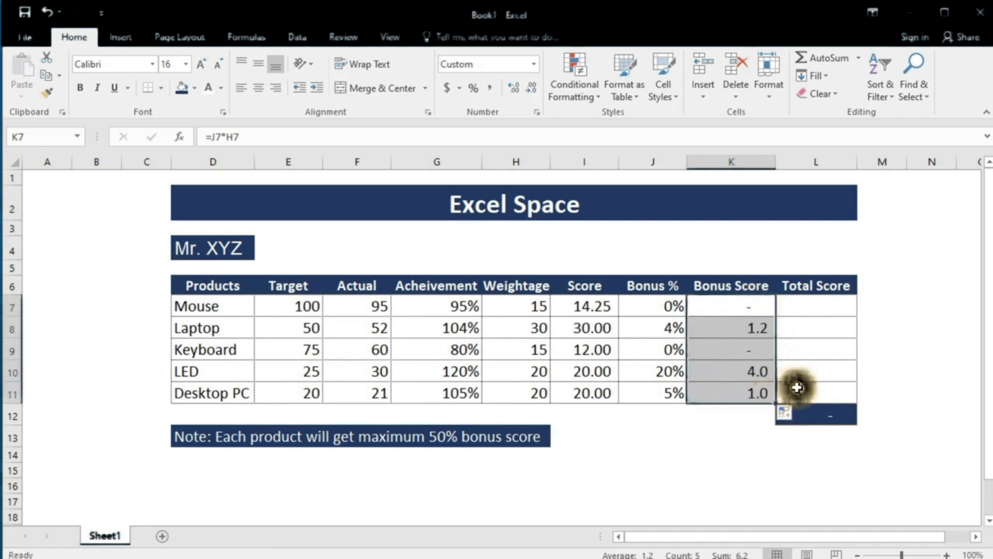
# Check each product's bonus score and its formula in K7 through K11
pyautogui.click(753, 302)
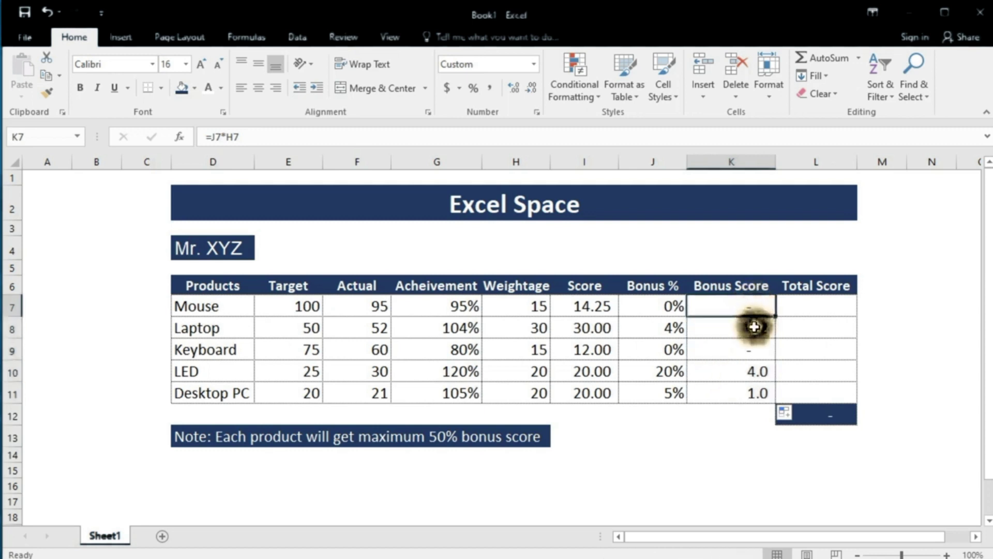
pyautogui.click(754, 324)
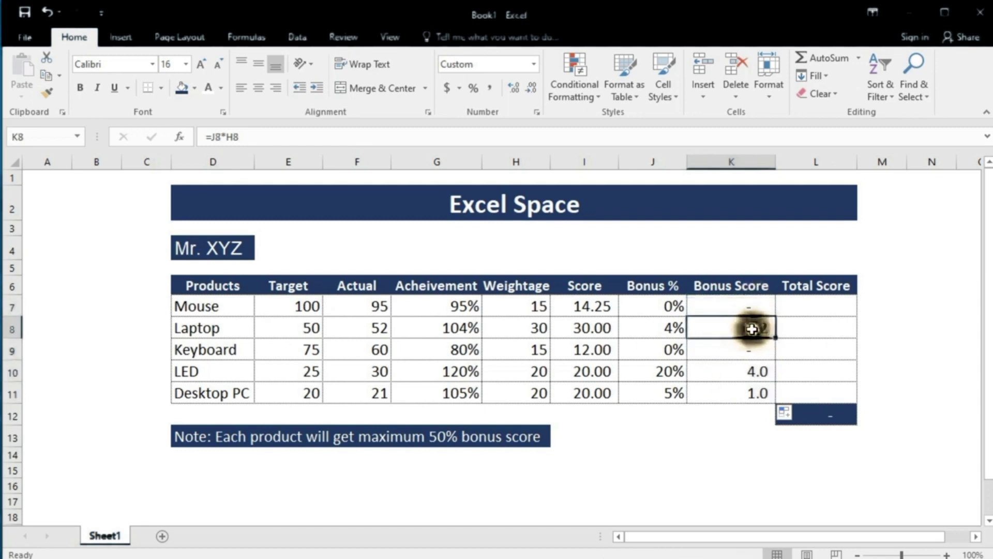
pyautogui.click(753, 348)
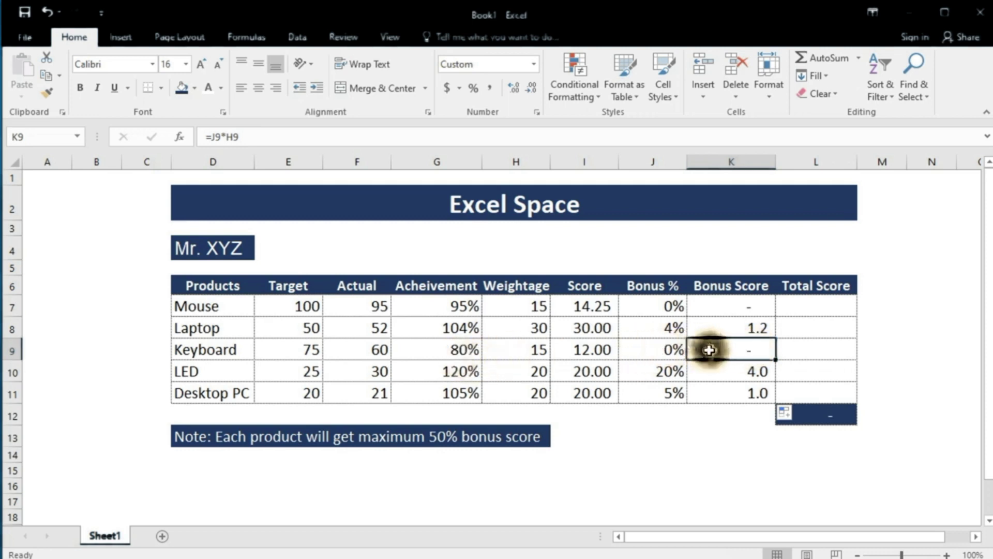
pyautogui.click(737, 370)
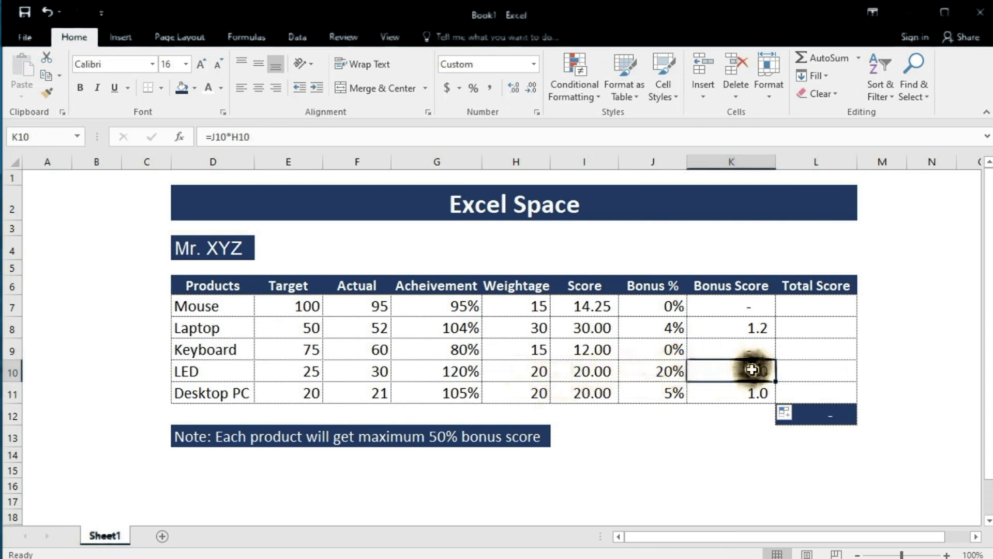
pyautogui.click(746, 398)
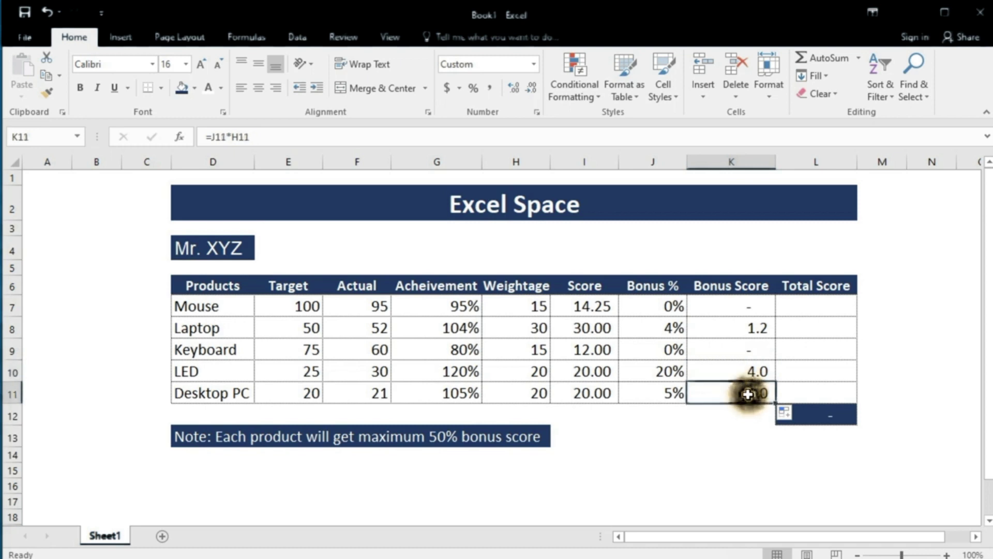
# Calculate the total score in L7 with =I7+K7, and fill the formula down through L11
pyautogui.click(830, 303)
pyautogui.write('=')
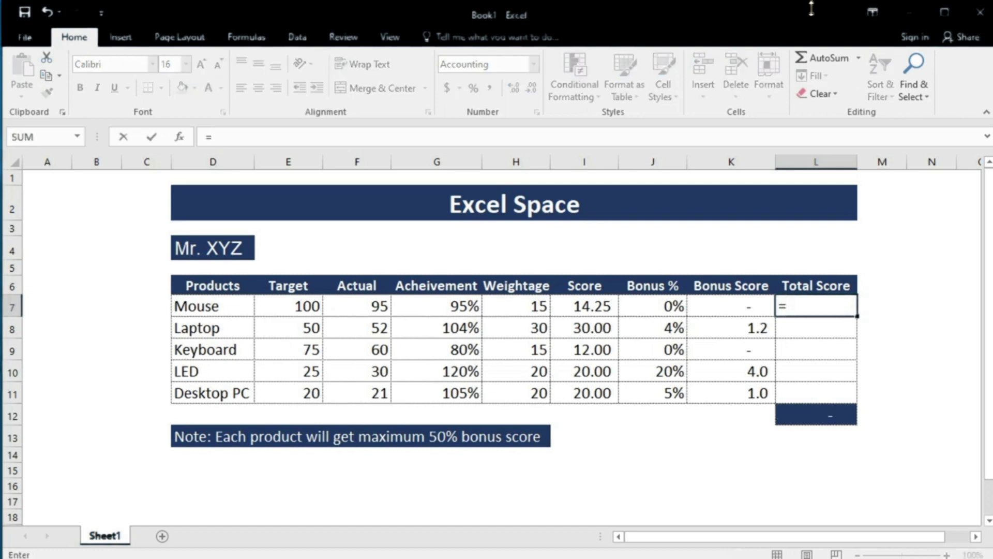
pyautogui.click(589, 307)
pyautogui.write('+')
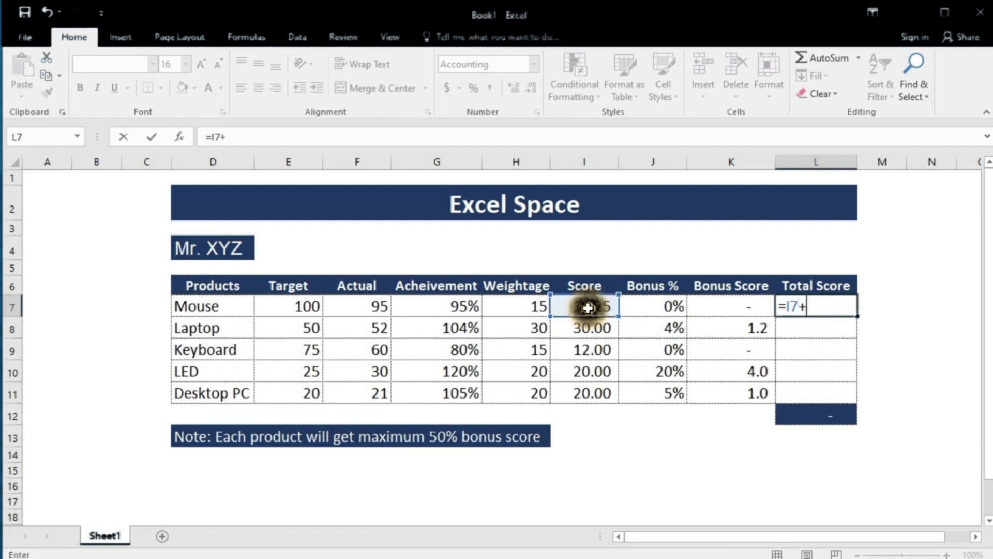
pyautogui.click(714, 306)
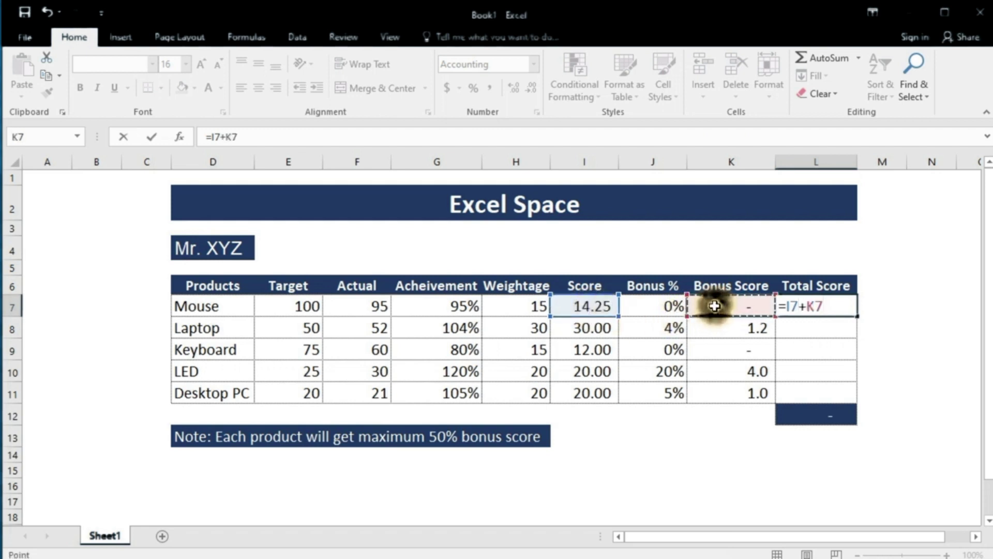
pyautogui.press('Return')
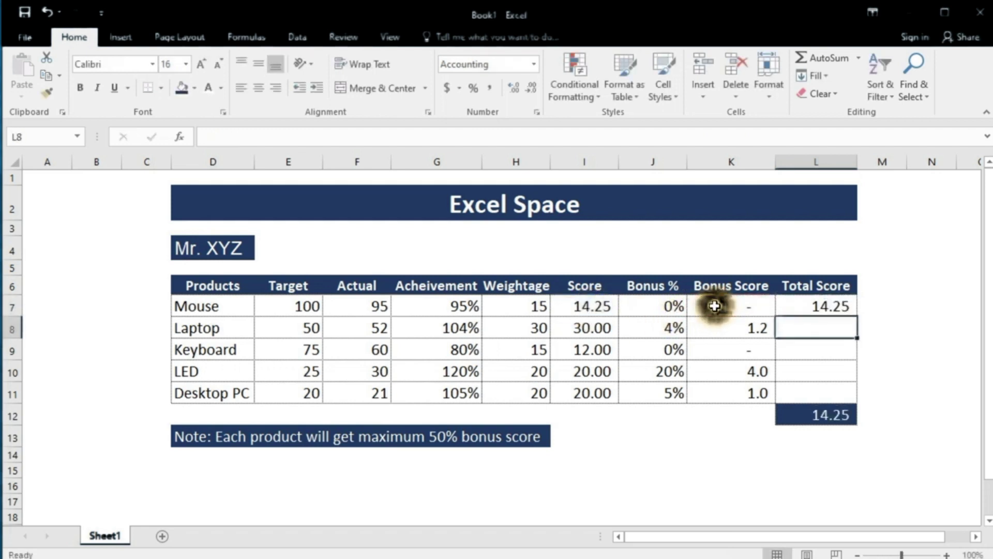
pyautogui.click(838, 307)
pyautogui.moveTo(857, 315); pyautogui.dragTo(849, 395)
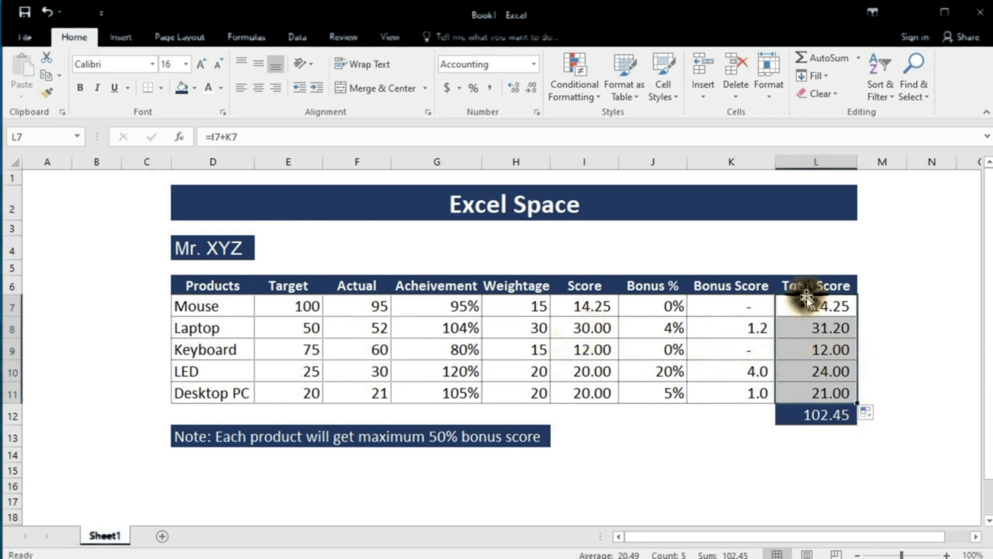
# Review the Mouse total score, and trace the Laptop total back to its score and bonus score
pyautogui.click(837, 305)
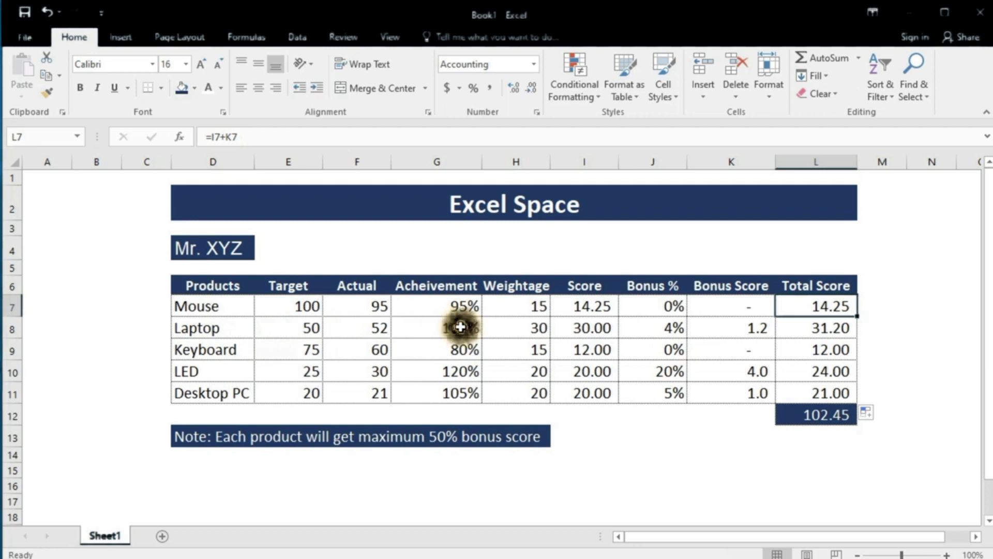
pyautogui.click(591, 329)
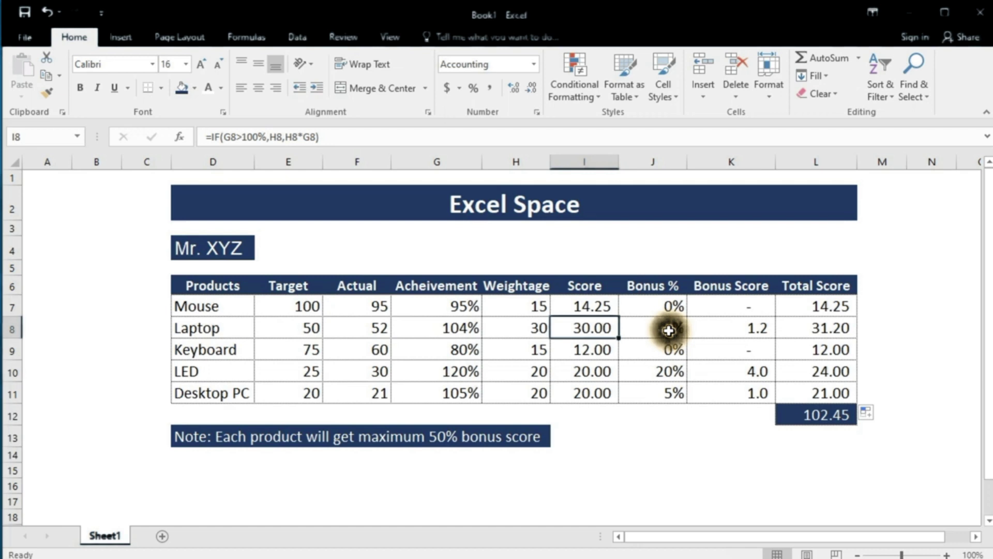
pyautogui.click(752, 326)
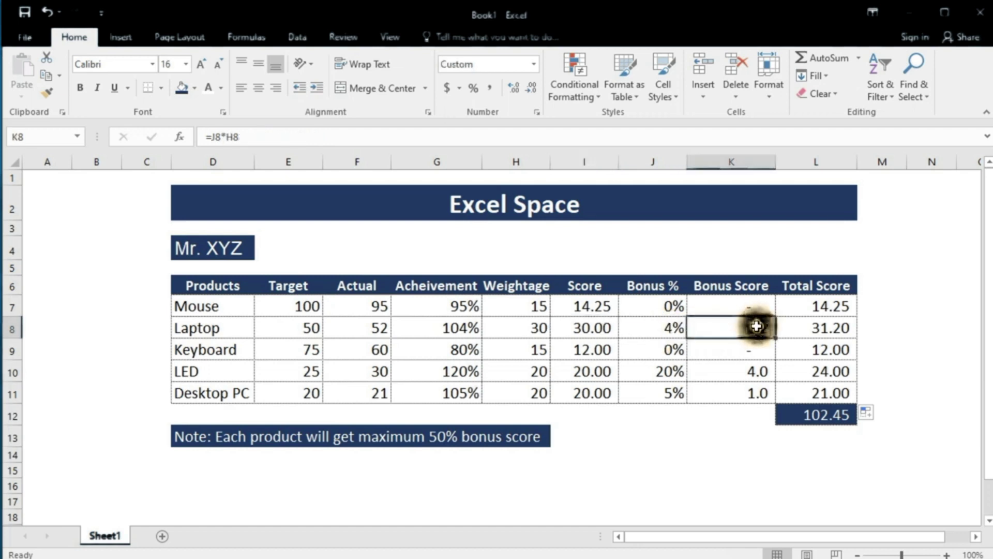
pyautogui.click(844, 327)
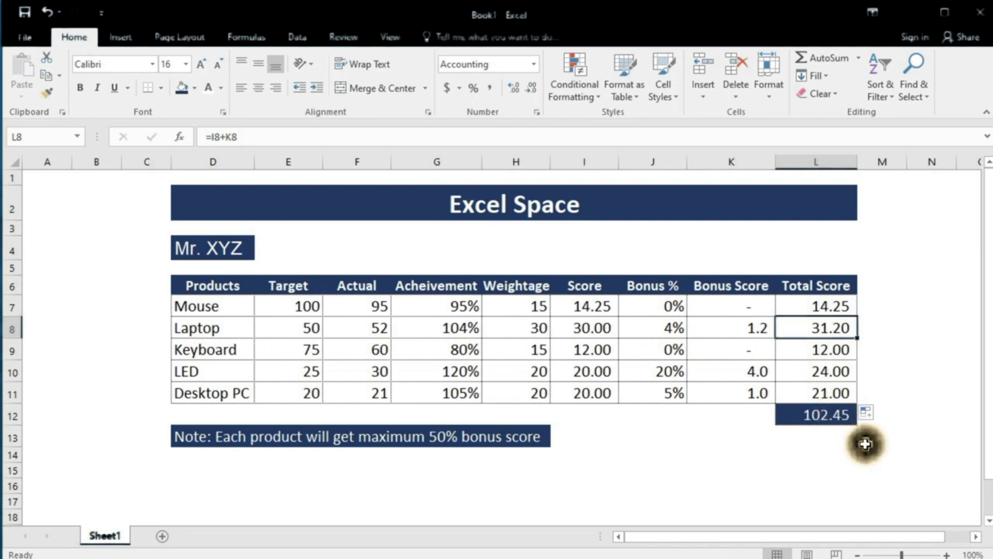
# Make the overall total score in L12 bold
pyautogui.click(834, 412)
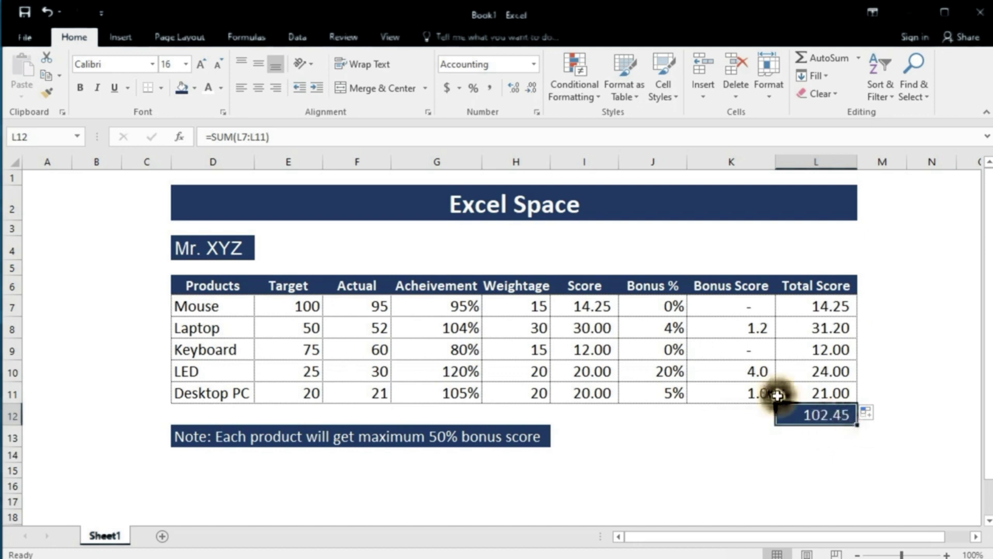
pyautogui.click(82, 91)
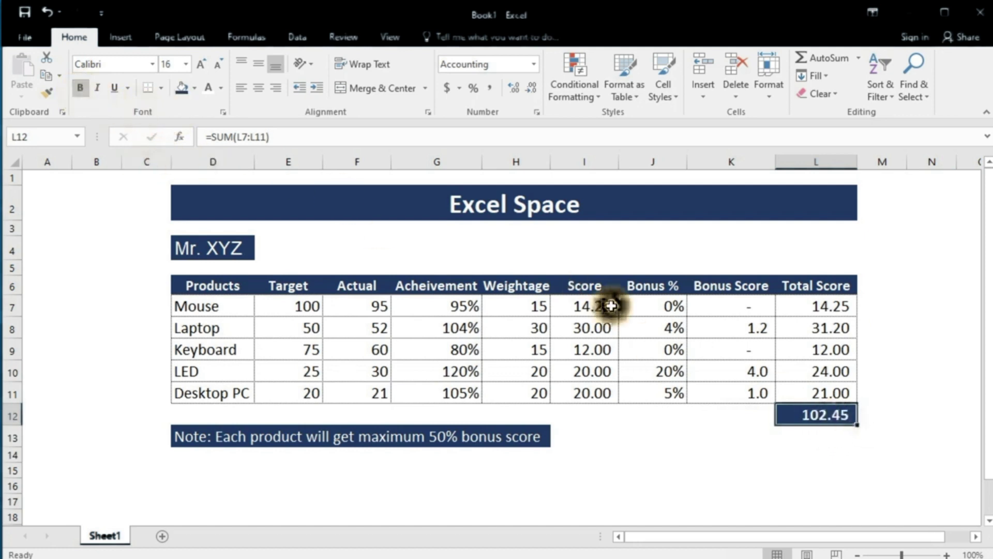
pyautogui.click(880, 443)
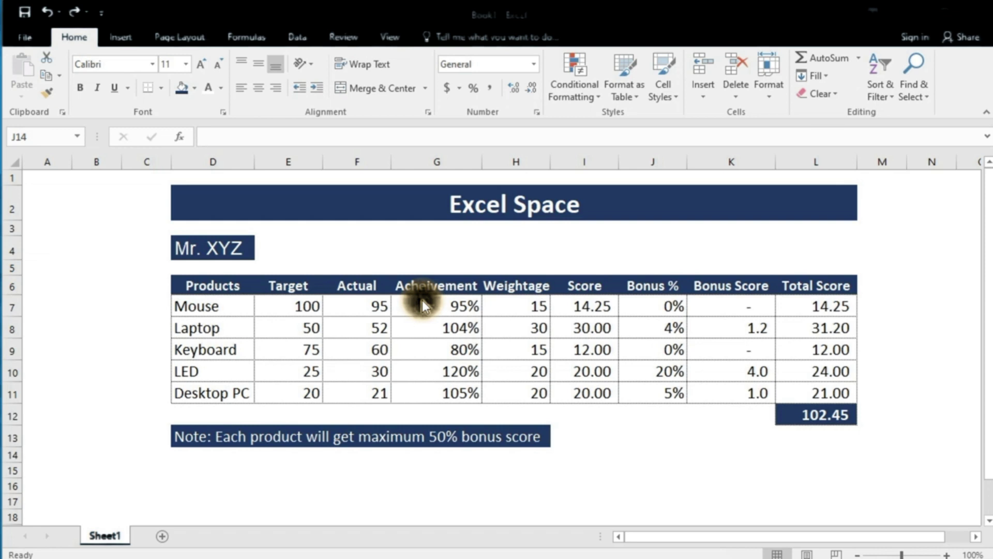
# Set the Mouse actual in F7 to 150 and check the resulting bonus score in K7
pyautogui.click(355, 307)
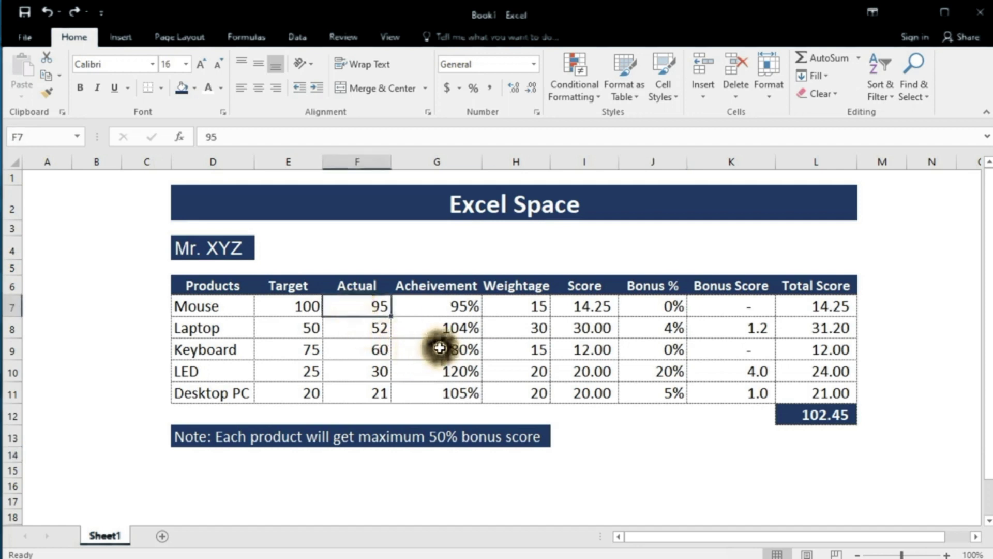
pyautogui.write('150')
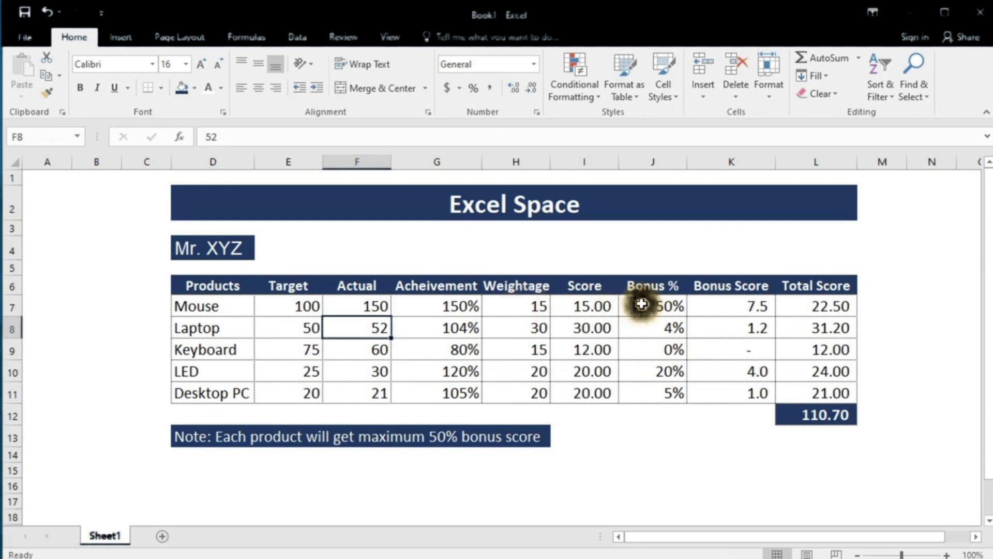
pyautogui.click(771, 309)
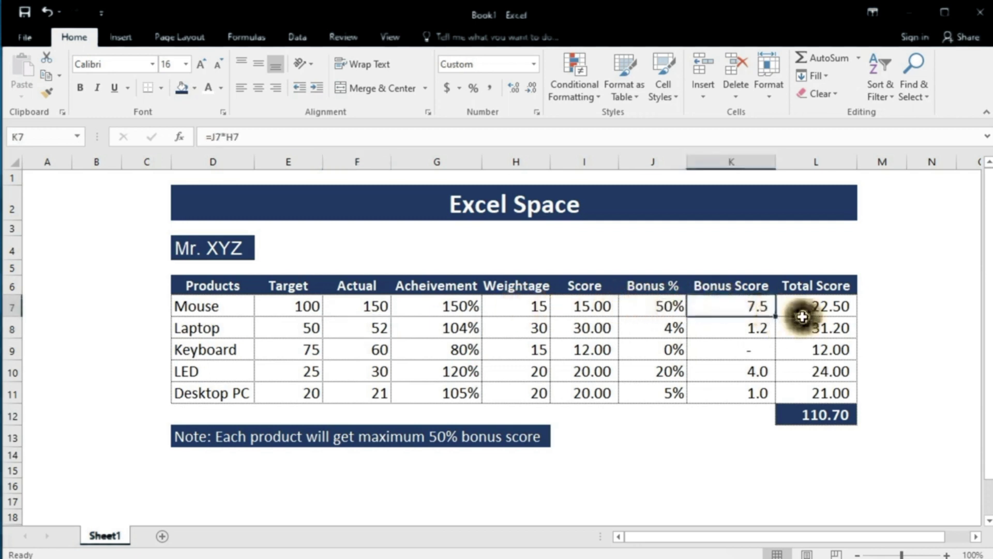
# Set the Mouse actual in F7 to 160 and compare its bonus score with the maximum 50% bonus note
pyautogui.click(362, 305)
pyautogui.write('160')
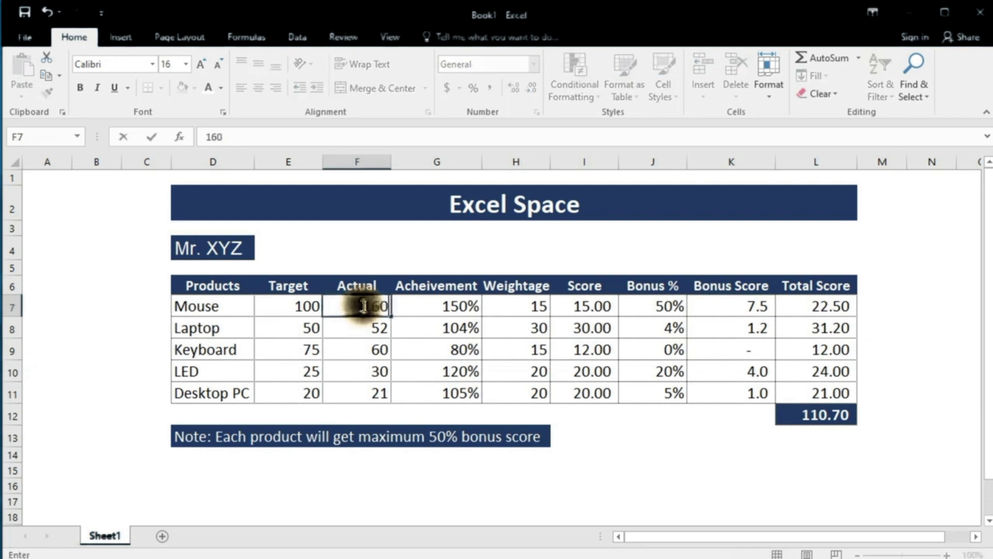
pyautogui.press('Return')
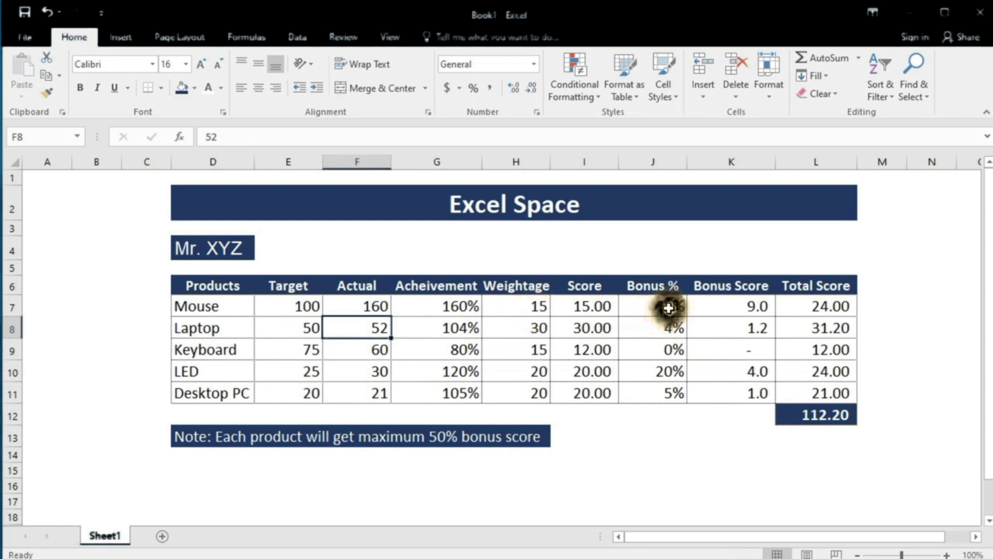
pyautogui.moveTo(224, 441); pyautogui.dragTo(505, 439)
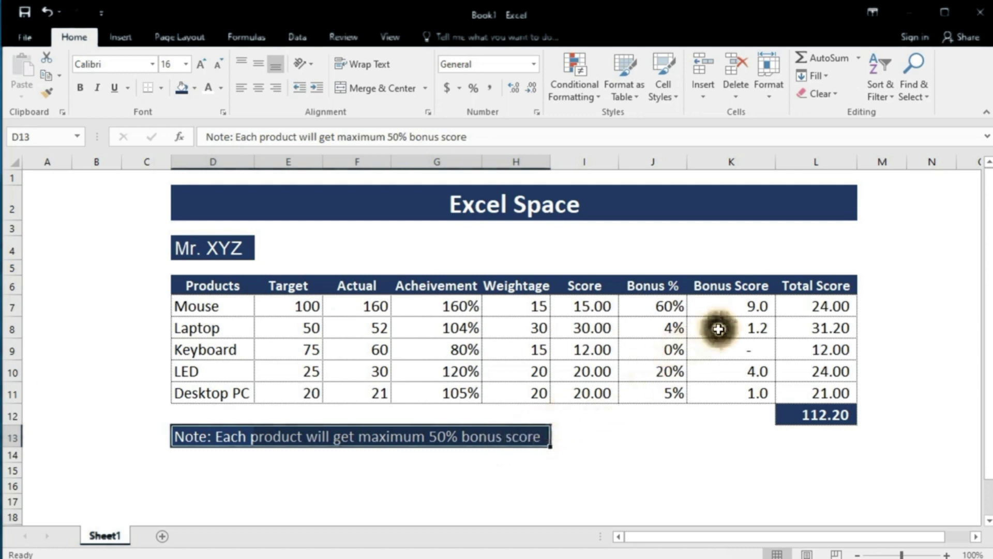
pyautogui.click(741, 307)
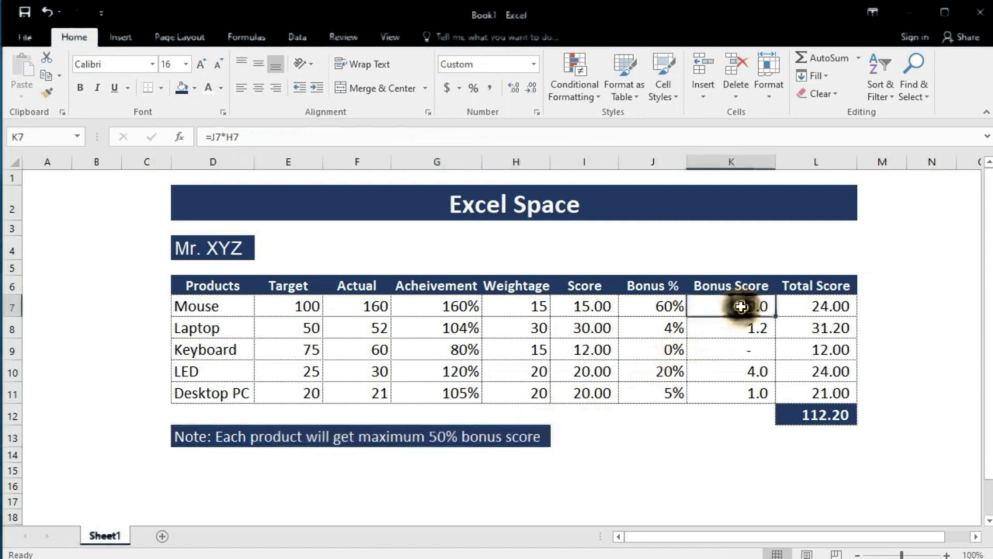
# Wrap the Mouse bonus percentage formula in J7 in an outer IF that returns 50% when G7>=150%, keeping the existing IF as the false value
pyautogui.click(662, 305)
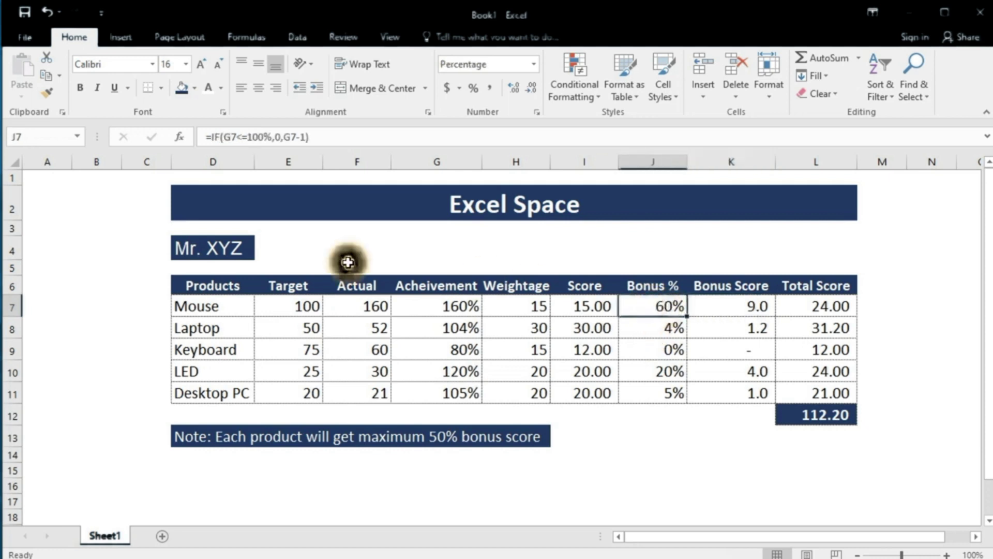
pyautogui.click(210, 138)
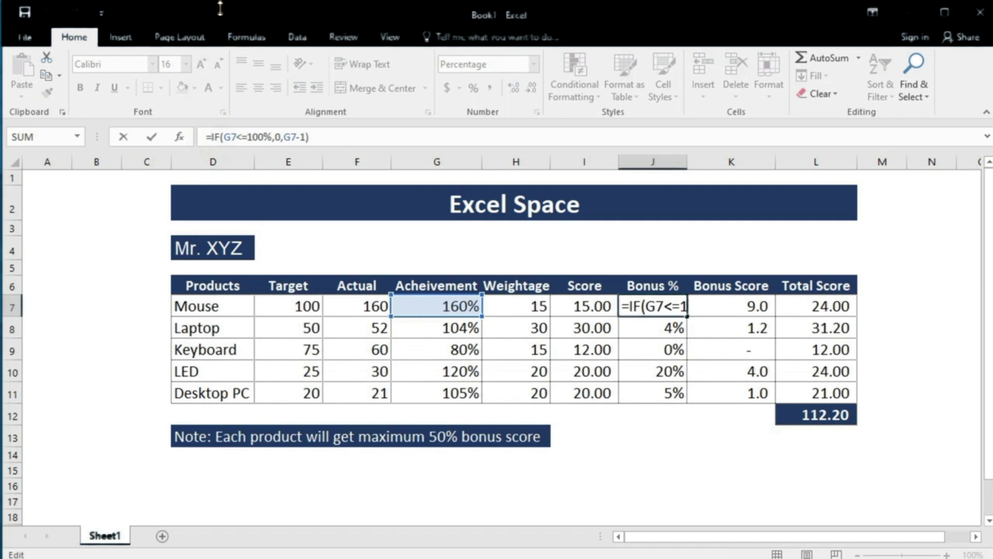
pyautogui.write('IF(')
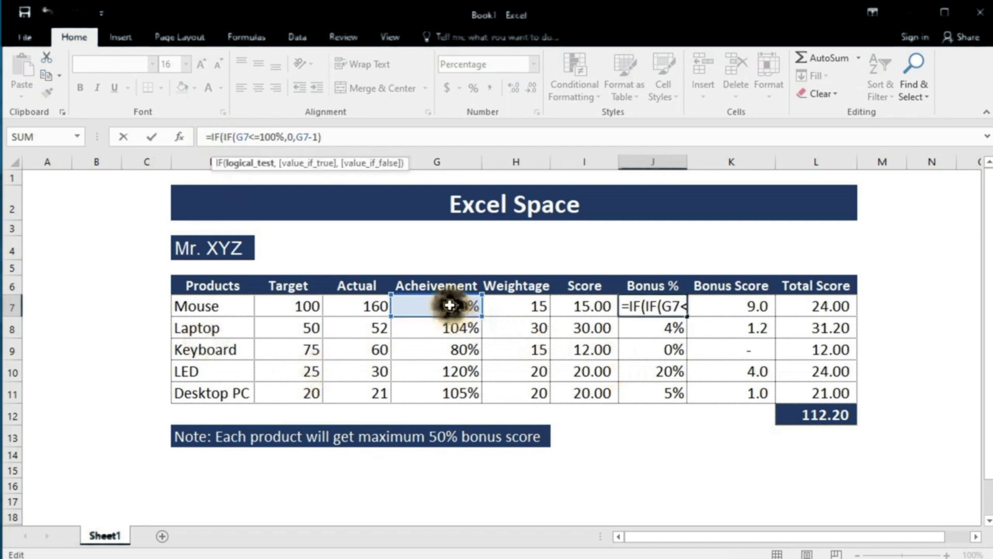
pyautogui.click(450, 306)
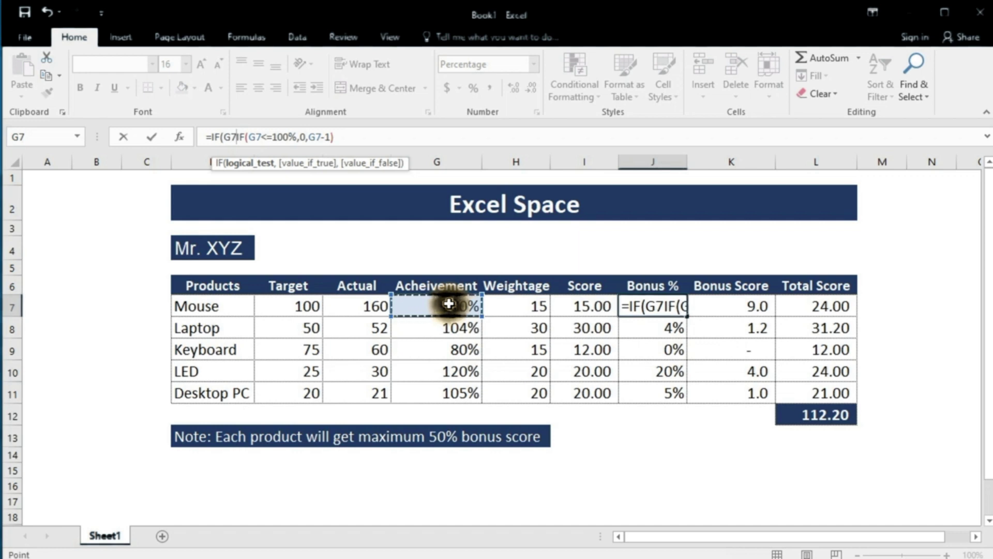
pyautogui.write('>')
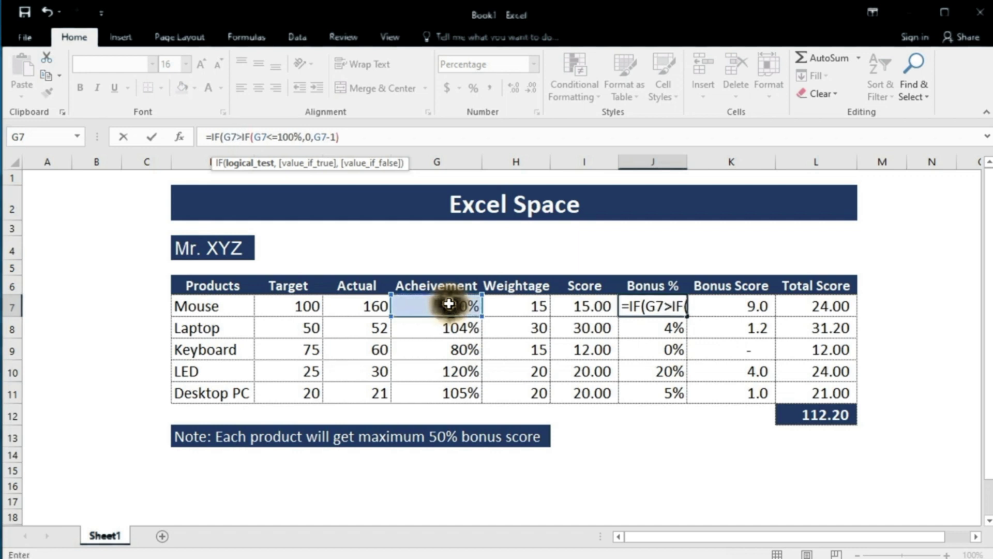
pyautogui.write('=')
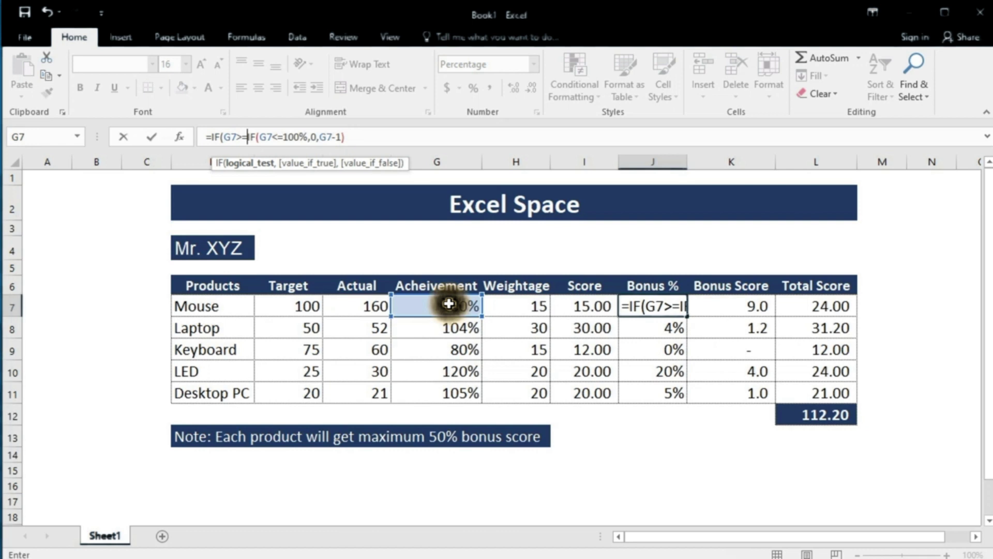
pyautogui.write('150')
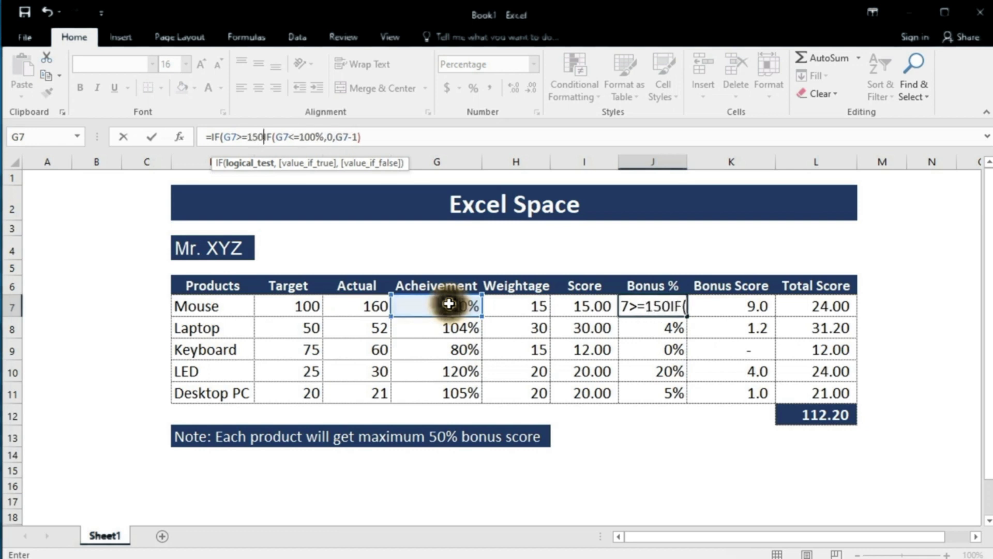
pyautogui.write('%')
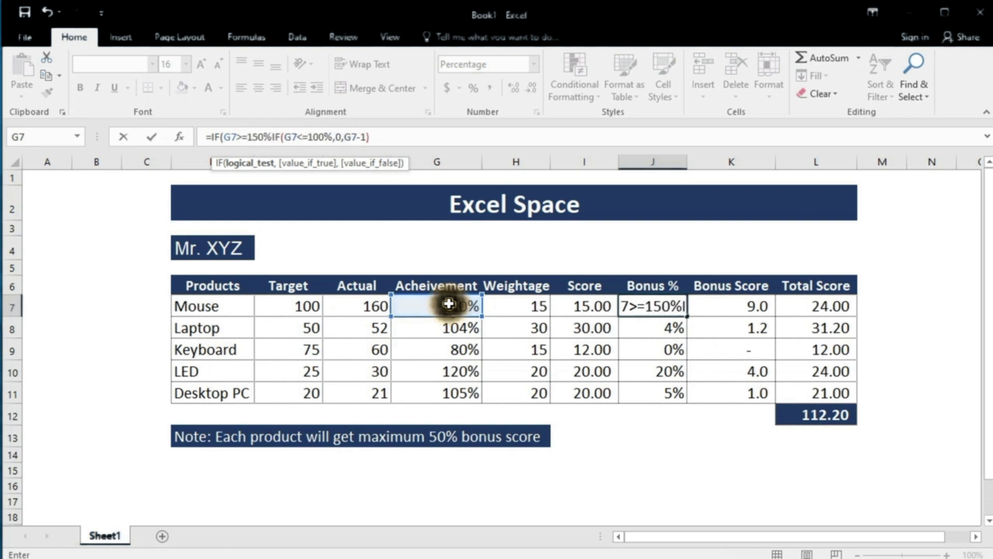
pyautogui.write(',')
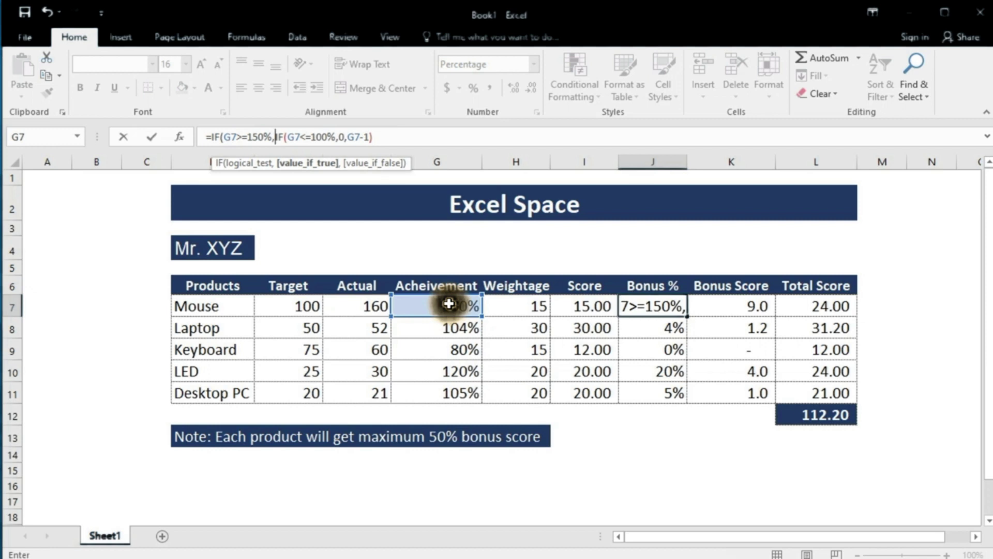
pyautogui.write('50')
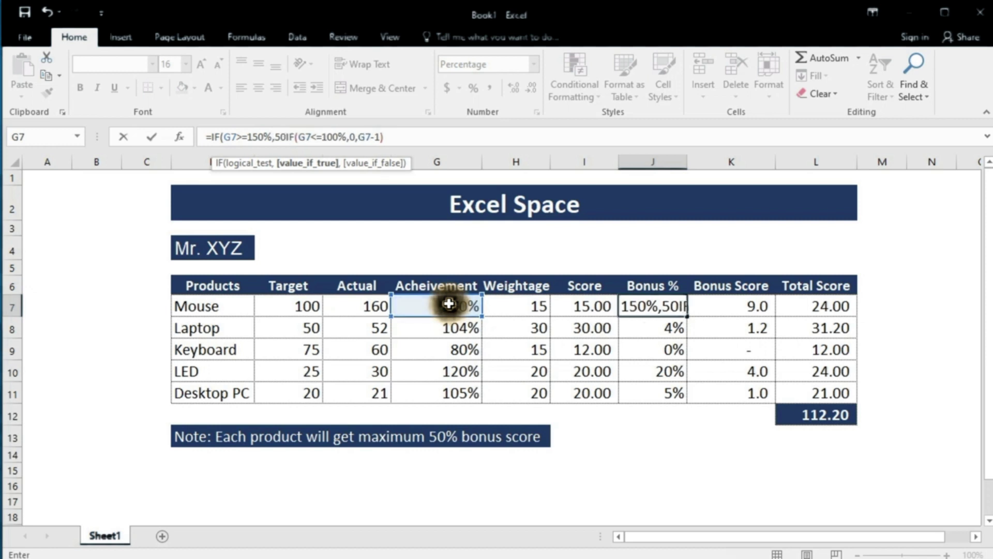
pyautogui.write('%')
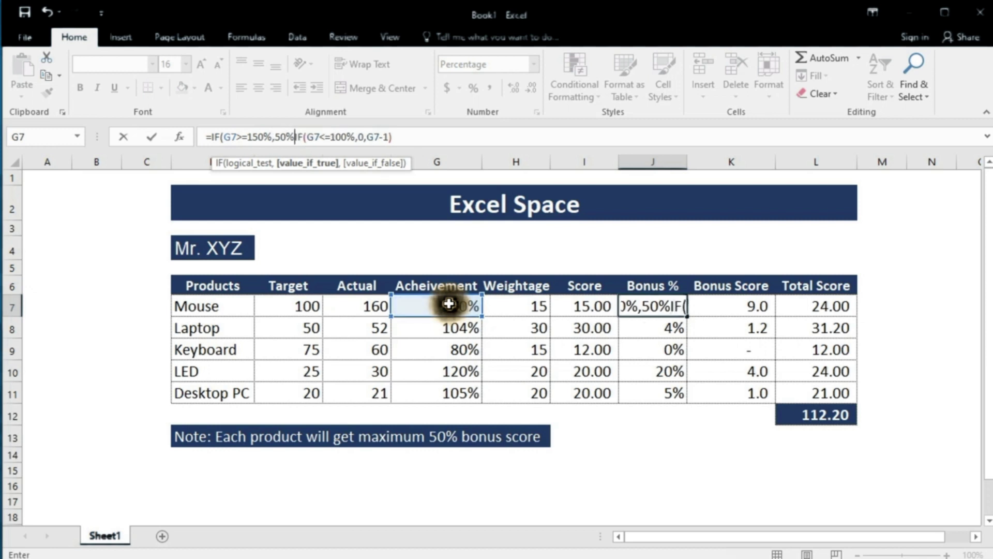
pyautogui.write(',')
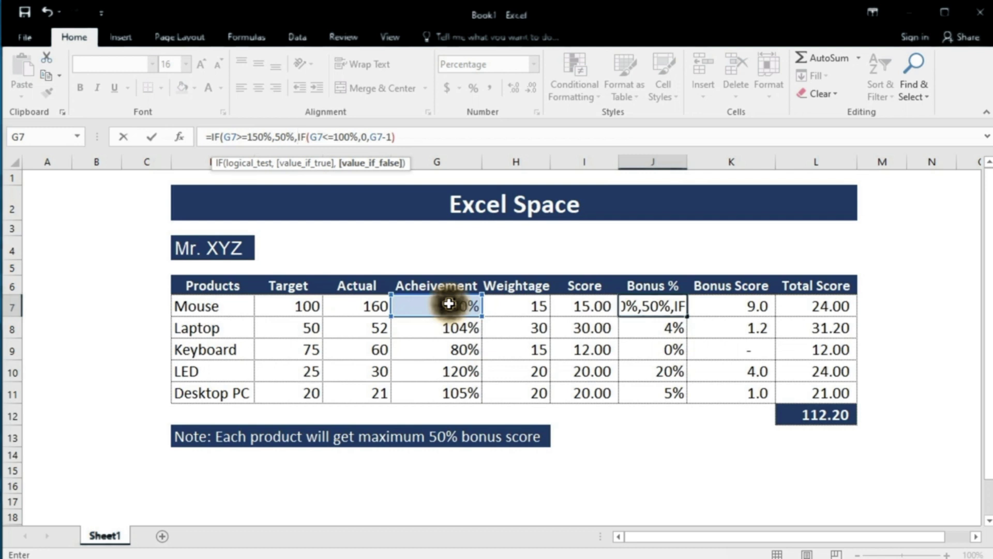
# Complete the J7 formula as =IF(G7>=150%,50%,IF(G7<=100%,0,G7-1)) and fill it down to J11
pyautogui.click(413, 137)
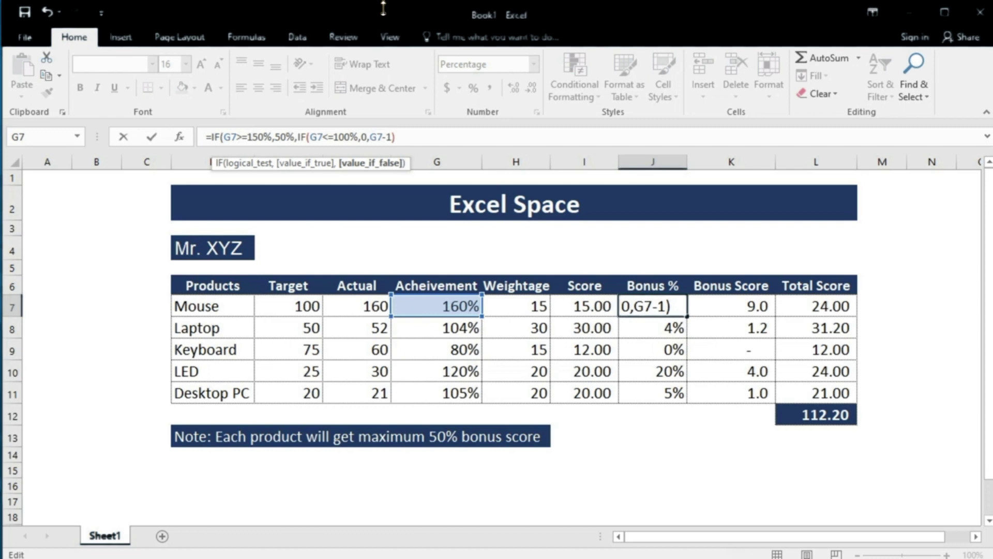
pyautogui.write(')')
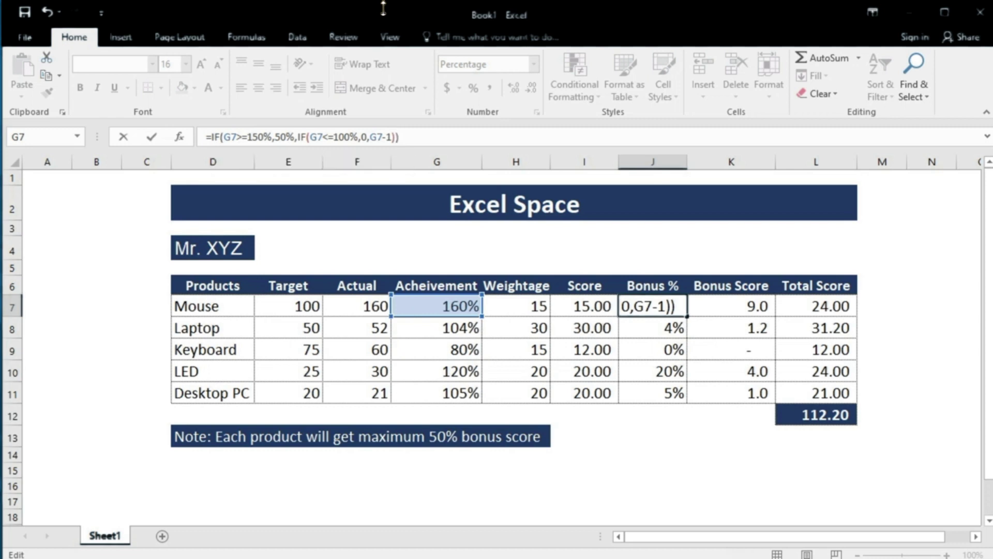
pyautogui.press('Return')
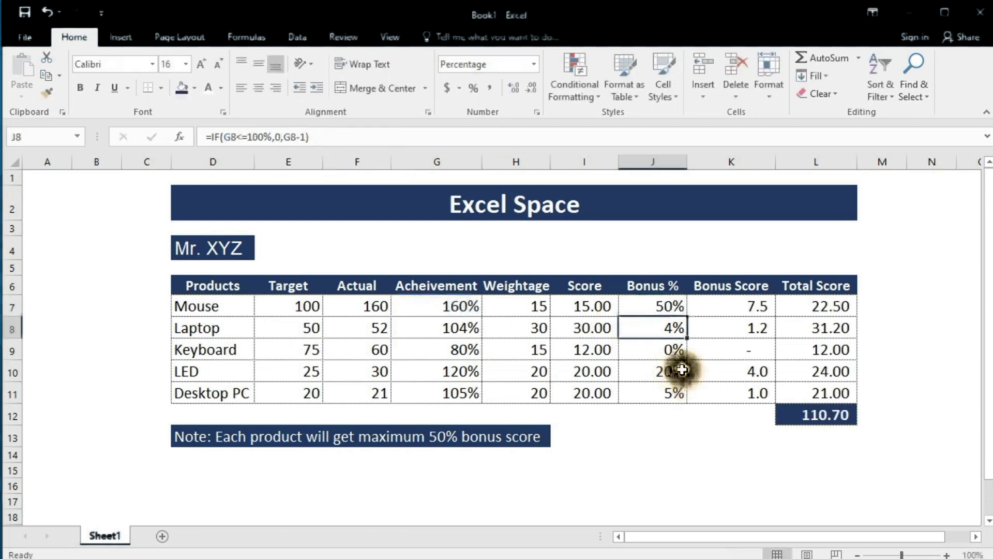
pyautogui.click(673, 310)
pyautogui.moveTo(687, 316); pyautogui.dragTo(678, 400)
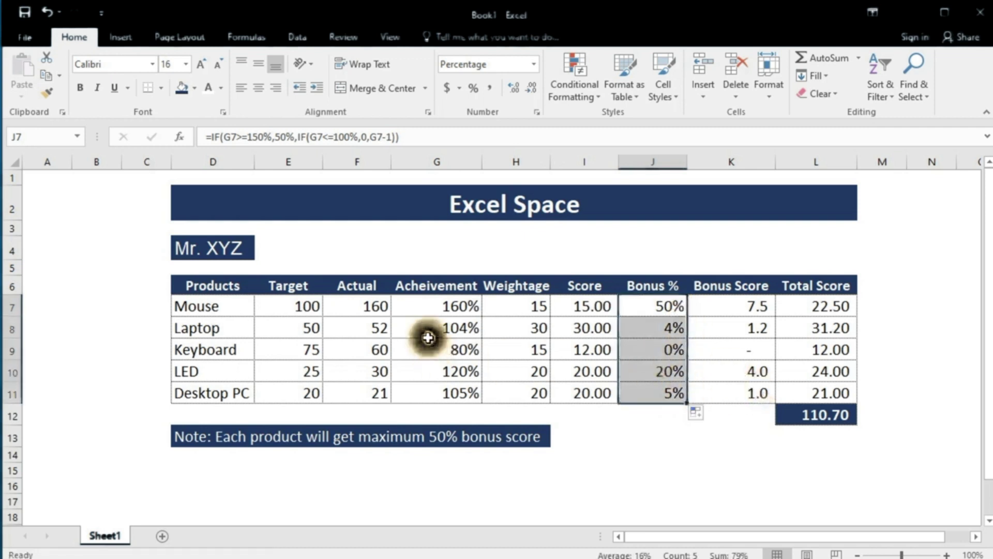
# Check the Mouse actual, achievement, score and bonus percentage against the maximum 50% bonus note
pyautogui.click(361, 306)
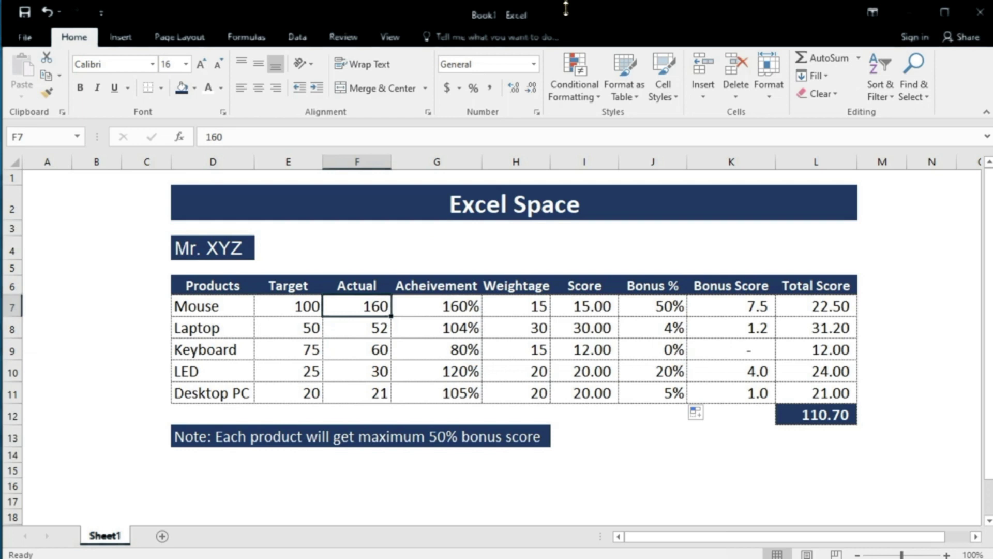
pyautogui.press('Right')
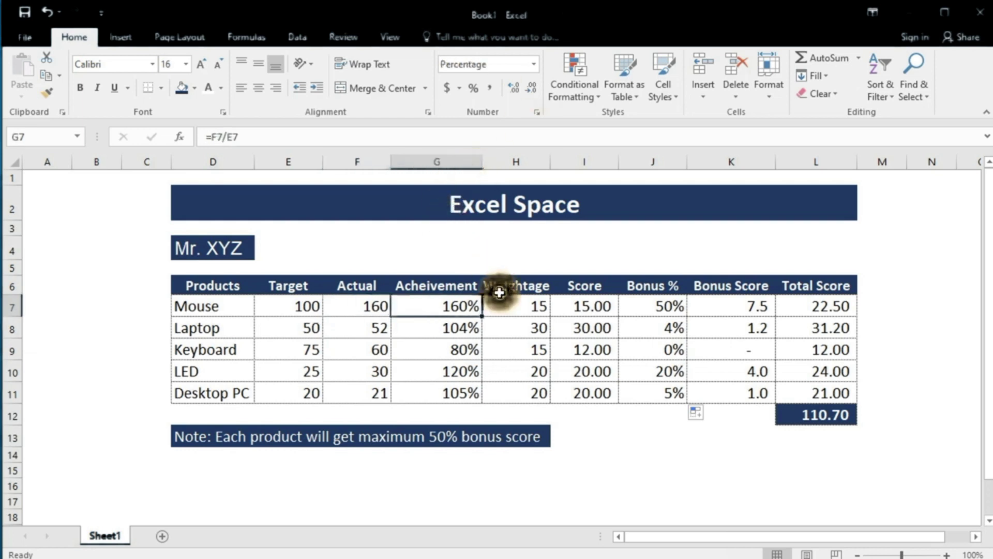
pyautogui.click(587, 306)
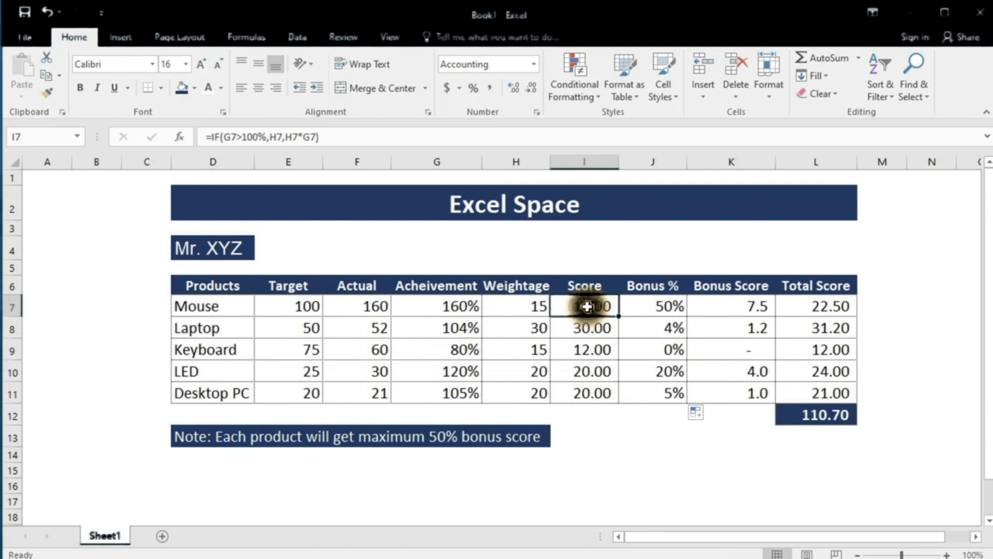
pyautogui.click(657, 307)
pyautogui.click(419, 440)
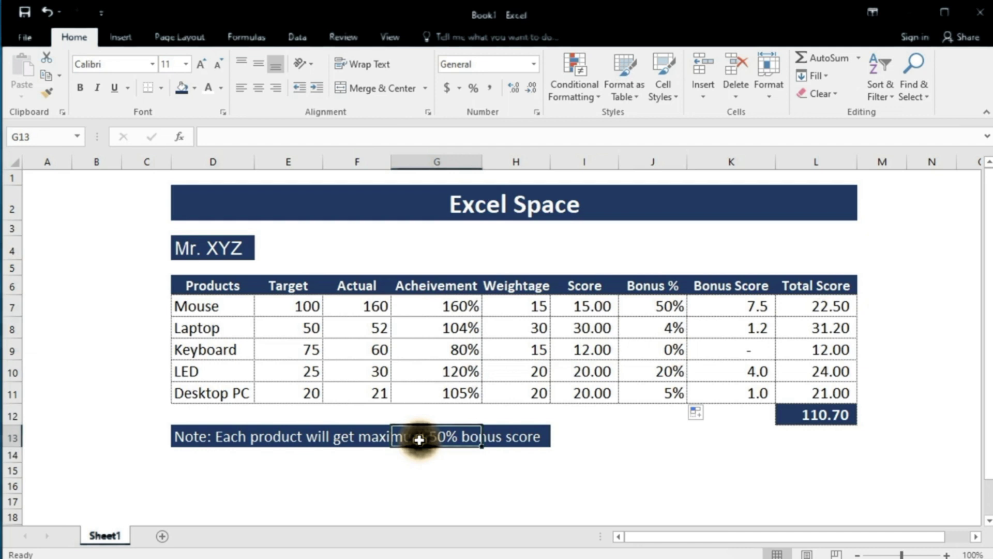
# Set the Laptop actual in F8 to 70
pyautogui.click(366, 328)
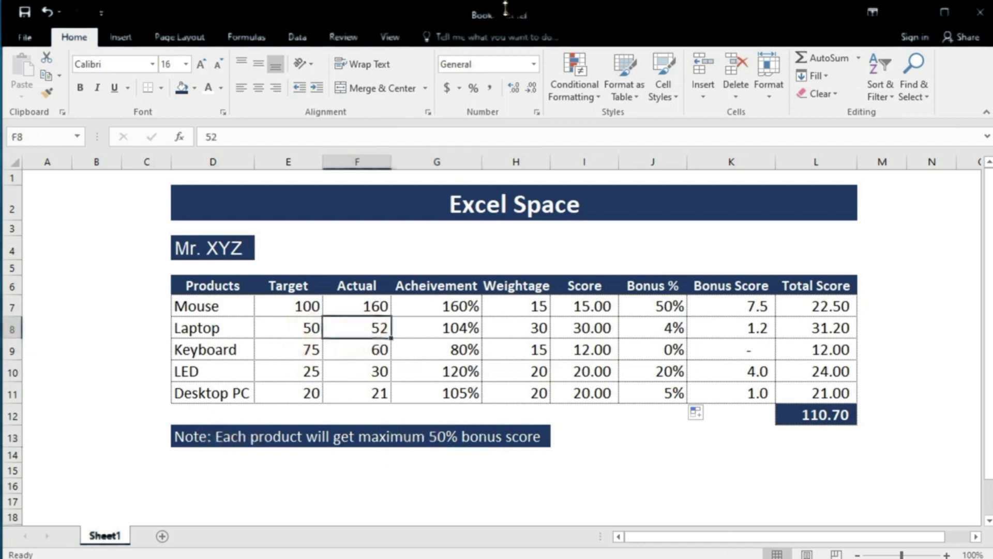
pyautogui.write('70')
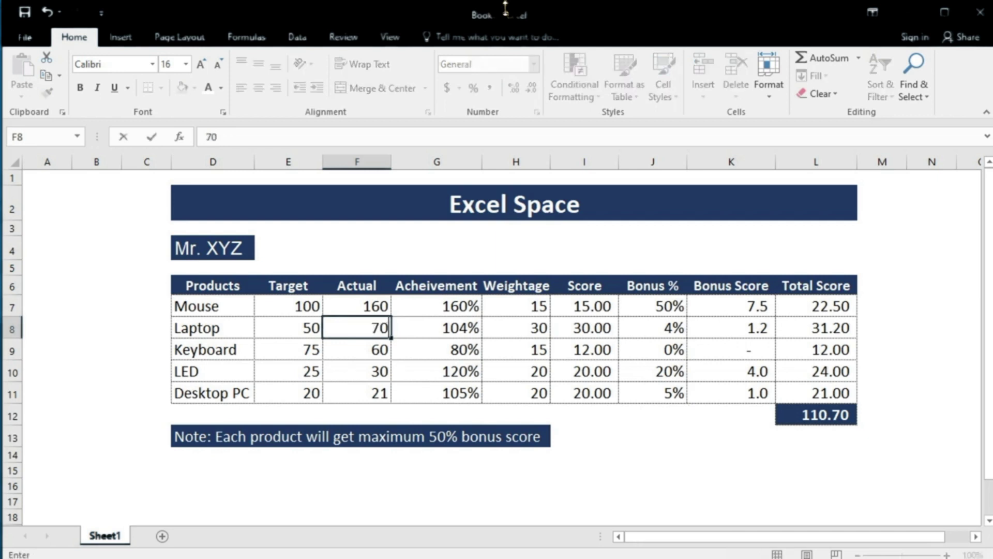
pyautogui.press('Return')
# Set the Laptop actual in F8 to 75 and check its achievement and bonus score
pyautogui.press('Up')
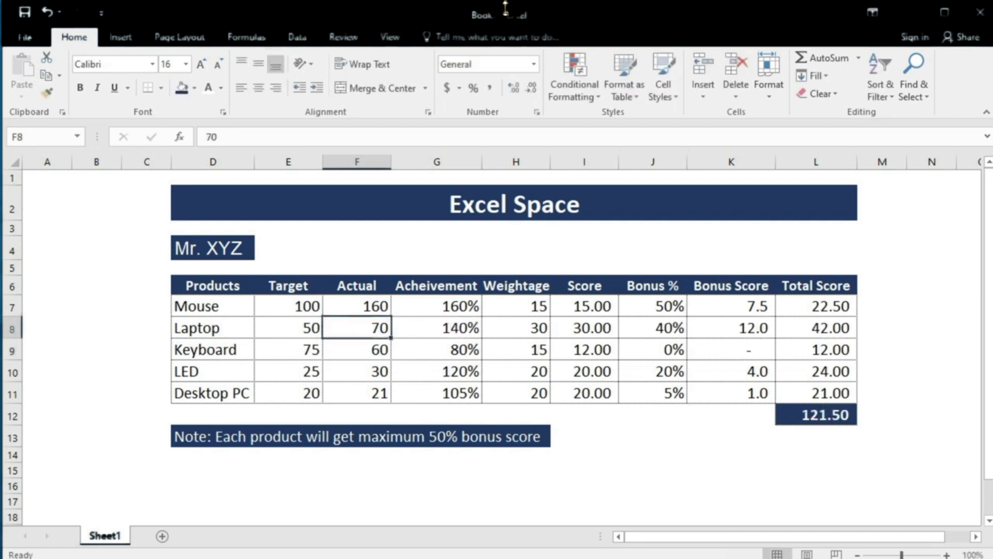
pyautogui.write('75')
pyautogui.press('Return')
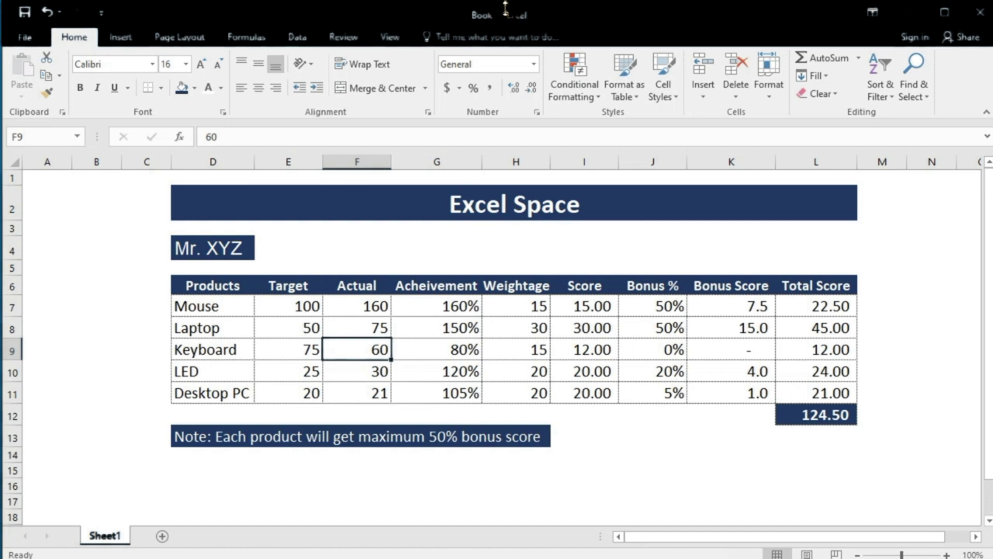
pyautogui.press('Up')
pyautogui.press('Right')
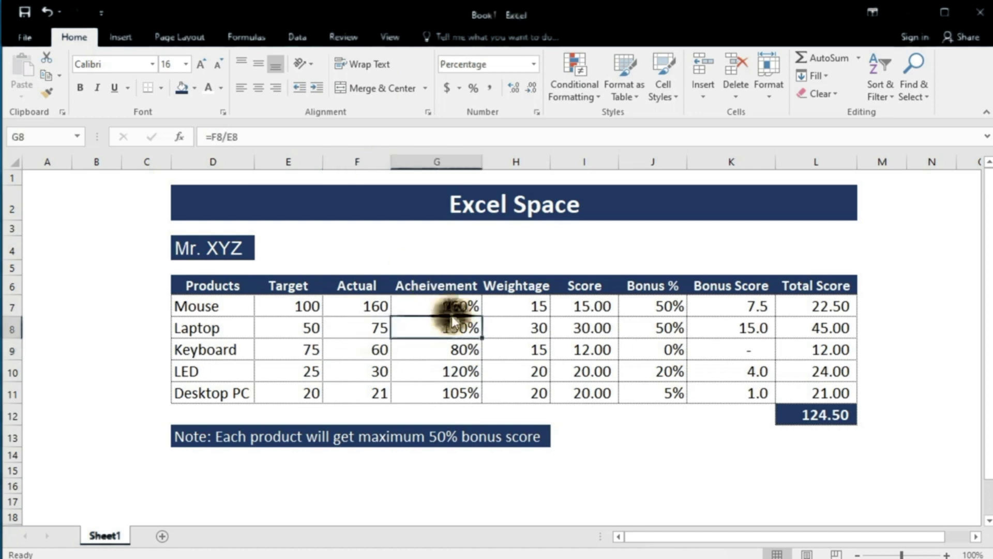
pyautogui.click(753, 326)
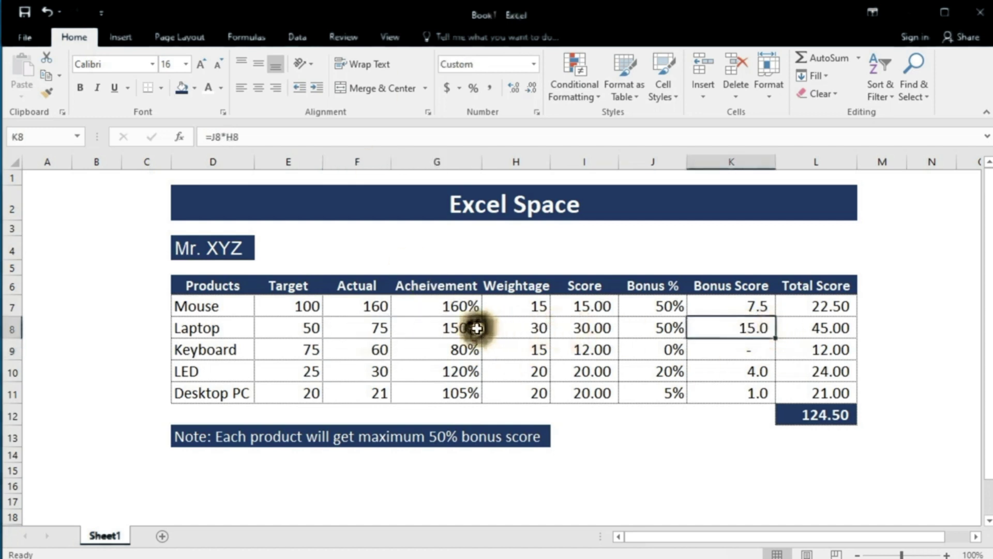
# Set the Laptop actual in F8 to 80 and review its bonus score, total score and the overall total in L12
pyautogui.click(382, 329)
pyautogui.write('80')
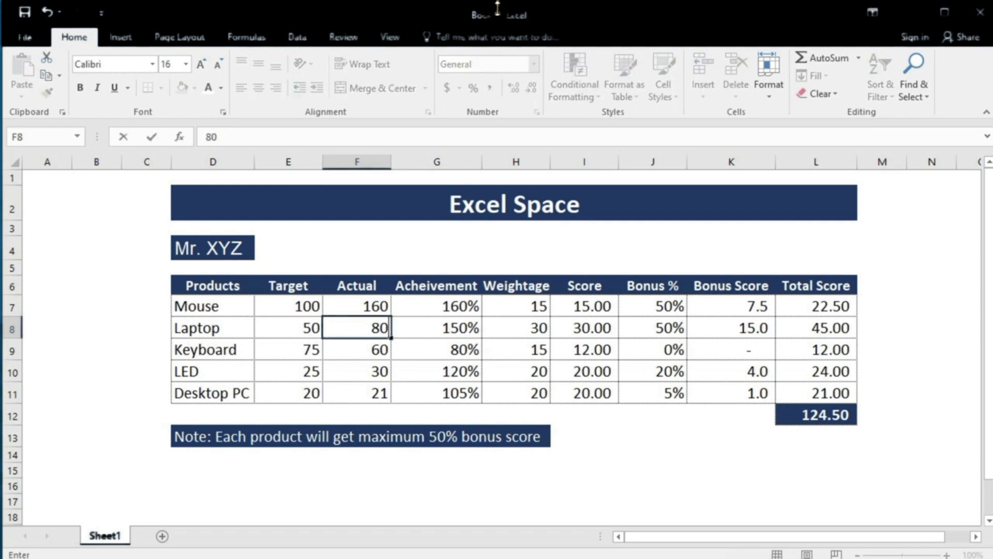
pyautogui.press('Return')
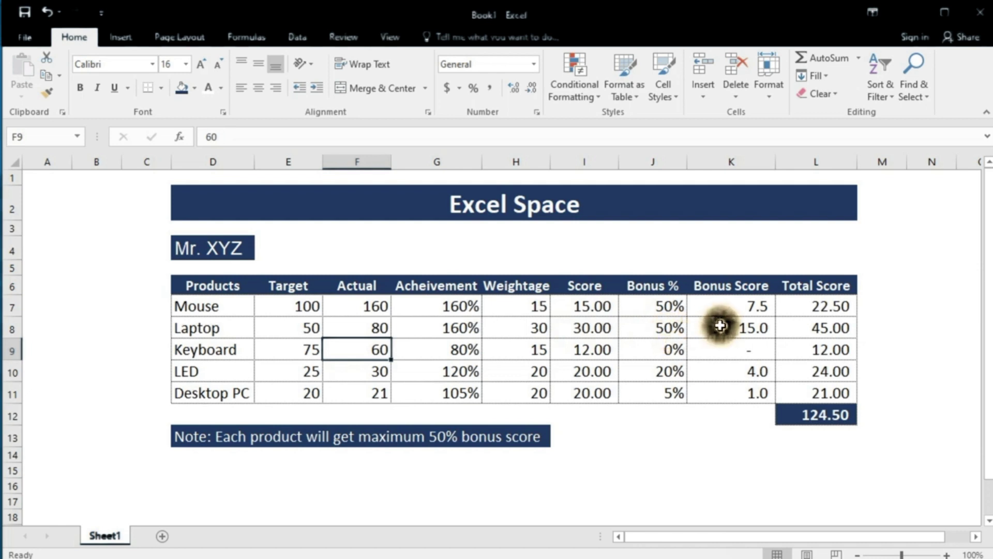
pyautogui.click(751, 325)
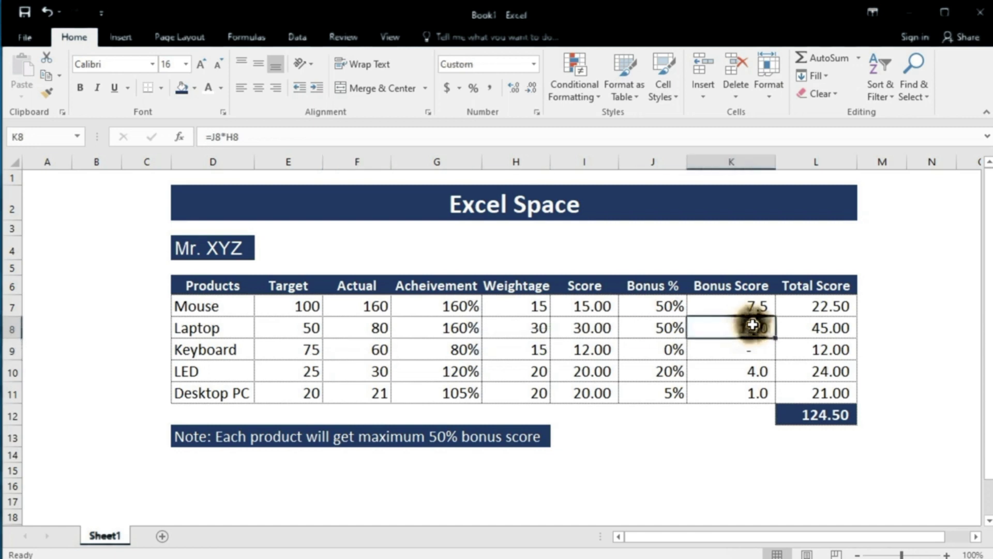
pyautogui.click(814, 326)
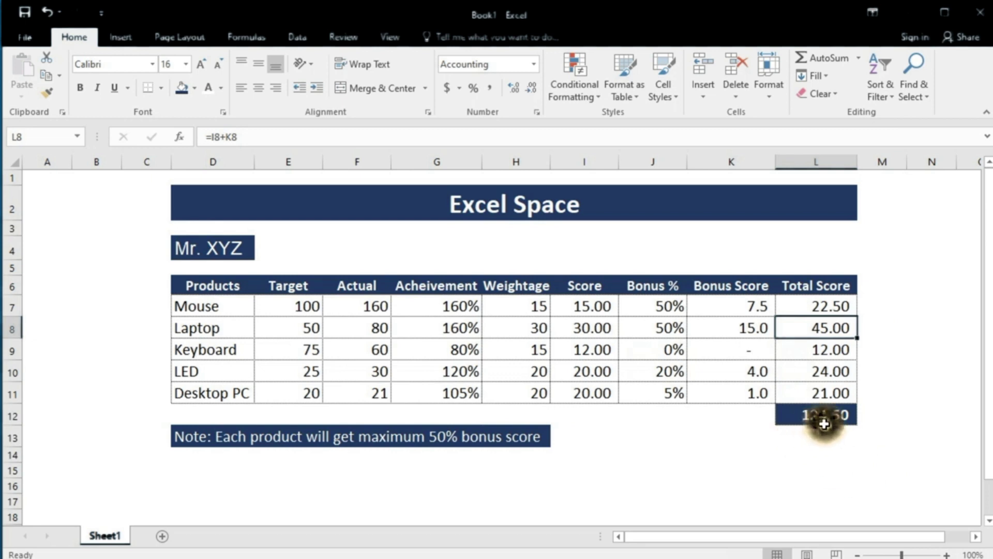
pyautogui.click(826, 413)
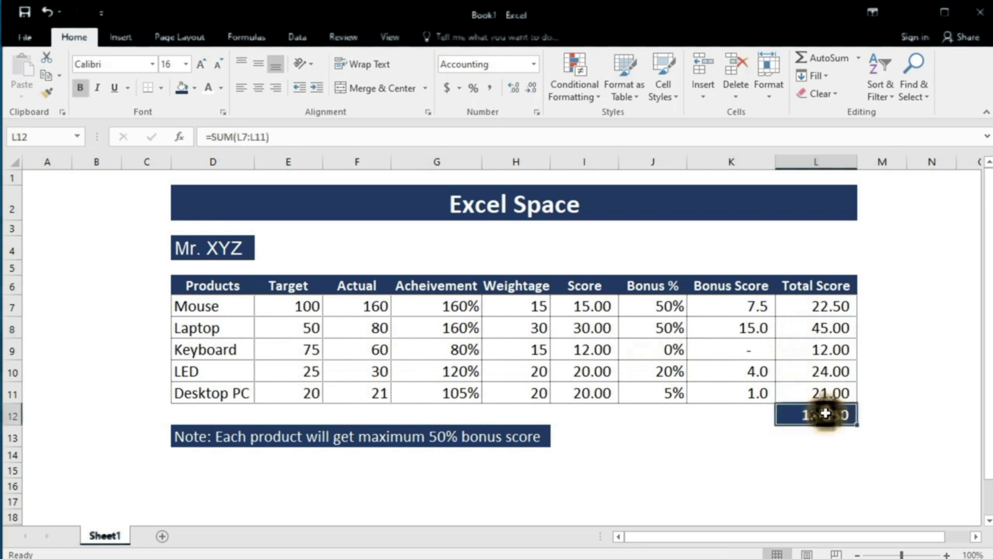
pyautogui.click(596, 430)
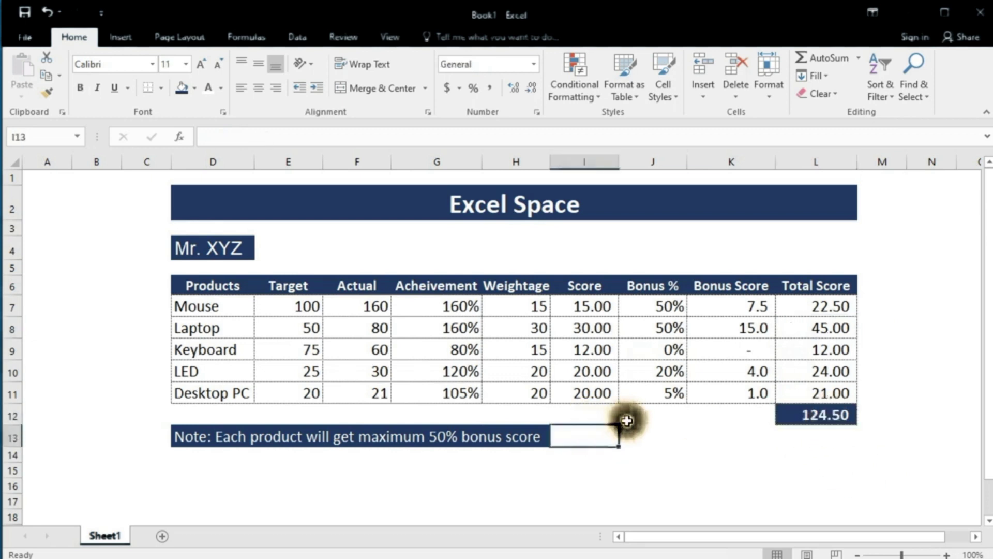